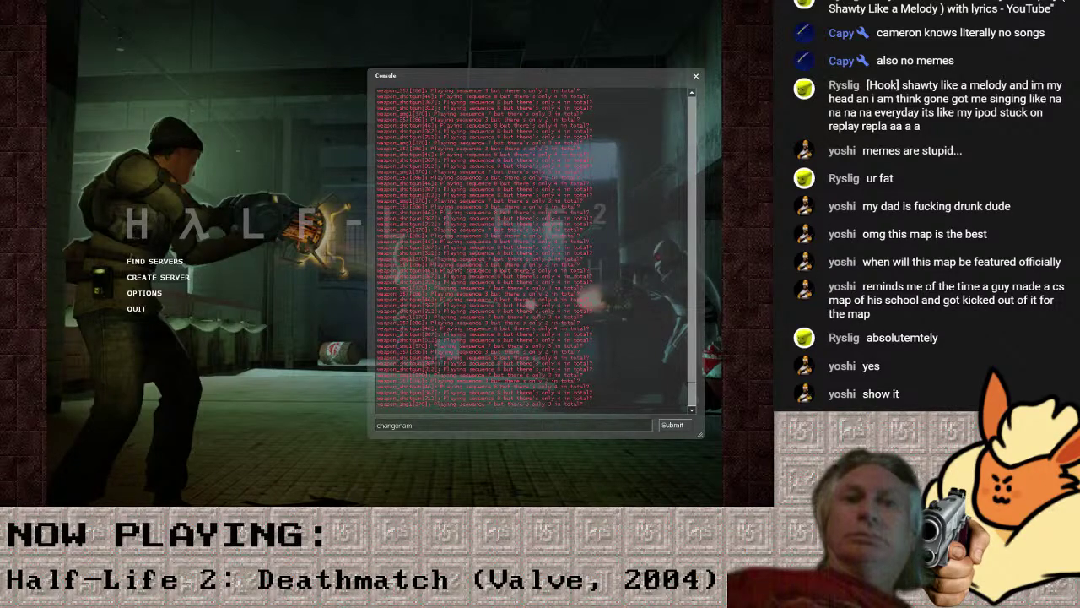
Transition the OBS stream to the desktop scene, and minimise OBS and the open sexsatan.hum text file.
{"action": "left_click", "coordinate": [826, 365]}
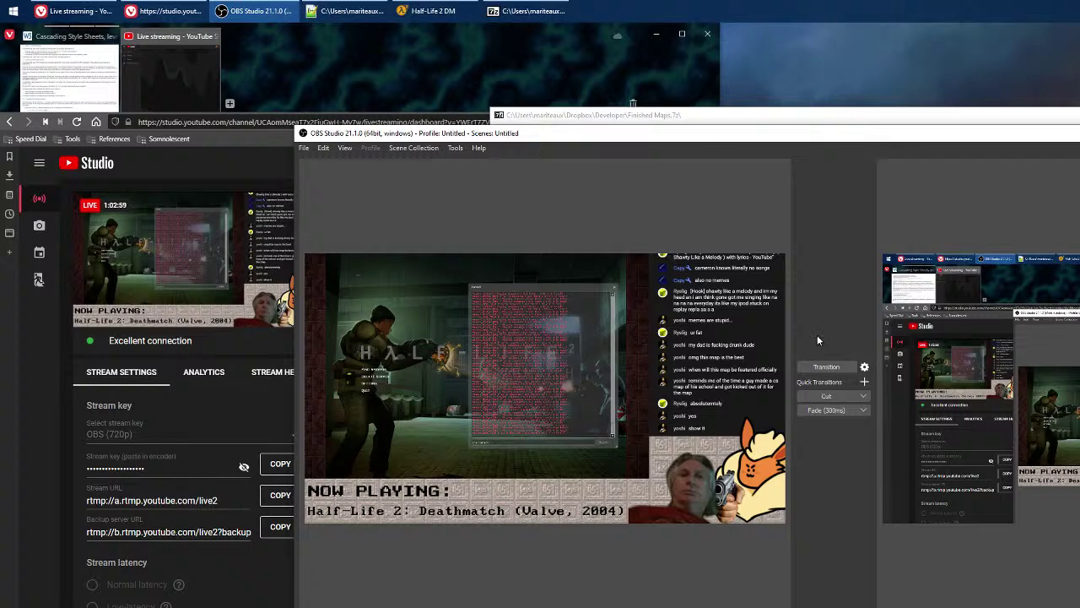
{"action": "key", "text": "super+Down"}
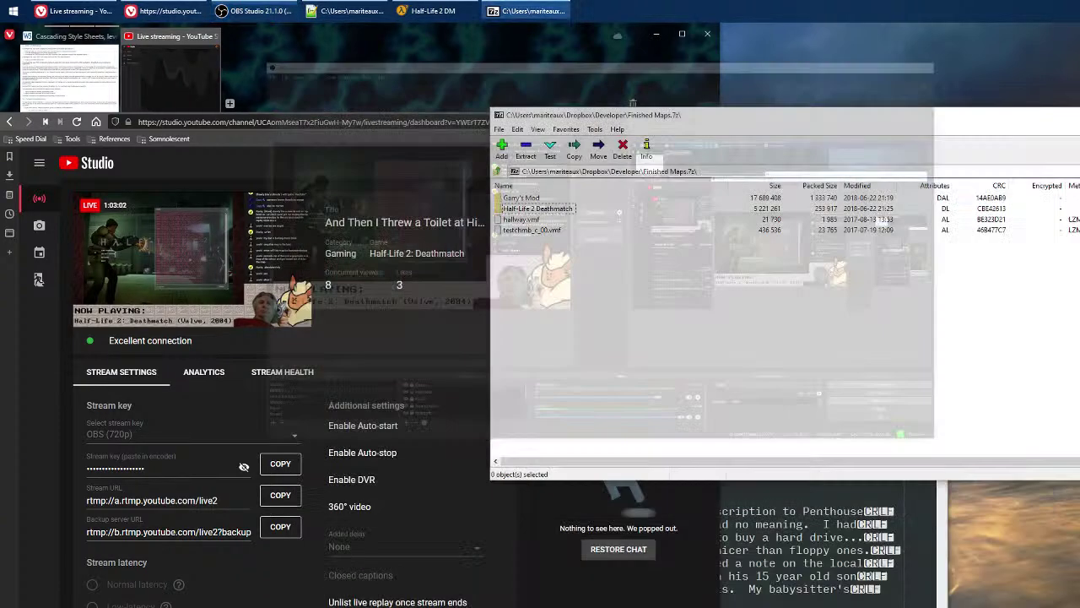
{"action": "left_click", "coordinate": [834, 544]}
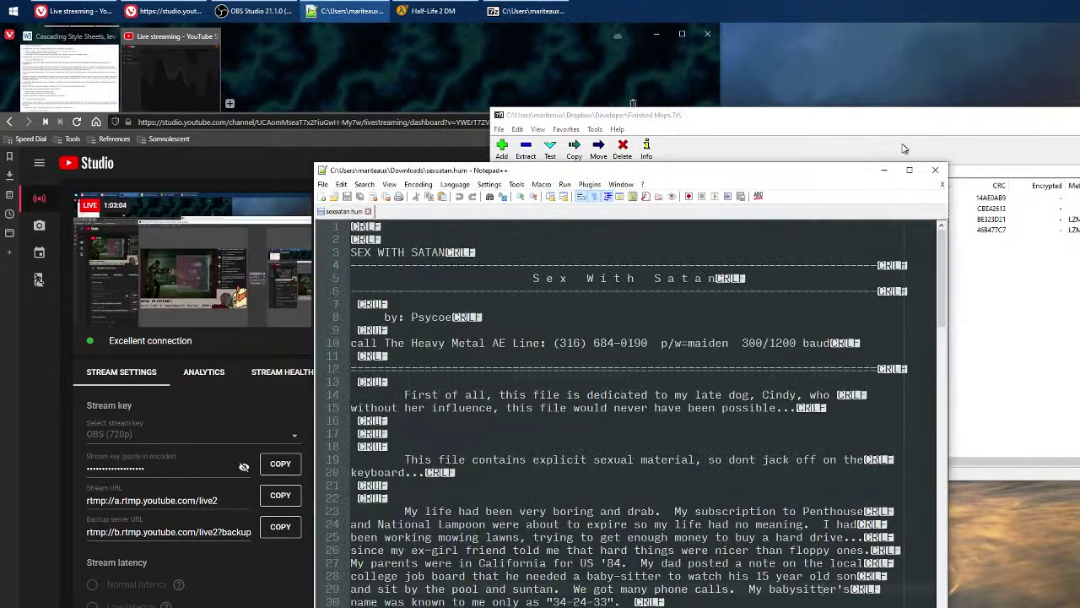
{"action": "left_click", "coordinate": [887, 169]}
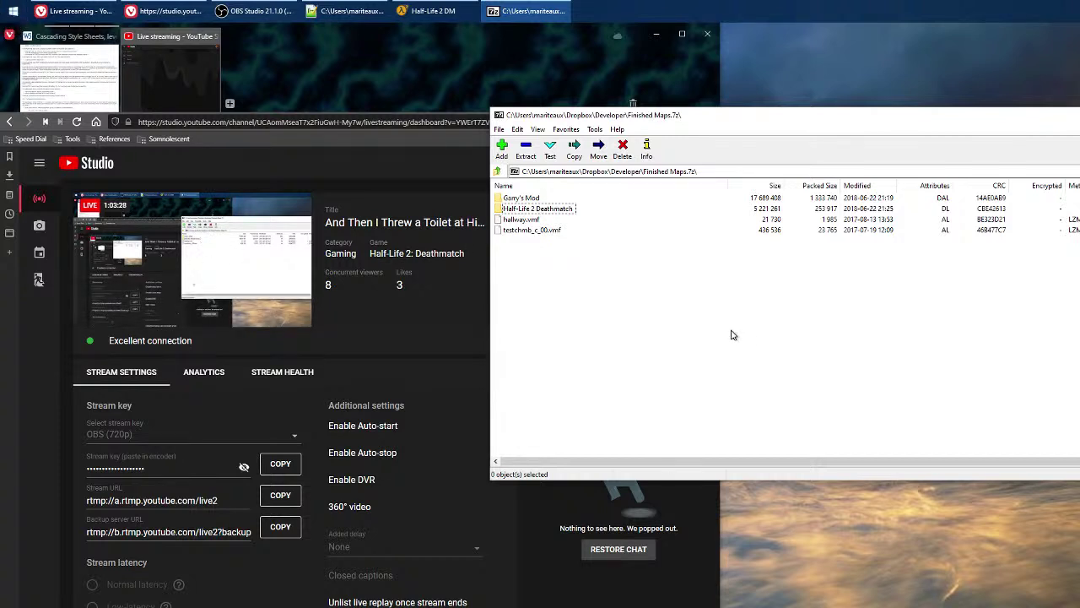
Open the Downloads folder beside the Finished Maps.7z archive and extract hallway.vmf into it.
{"action": "mouse_move", "coordinate": [244, 267]}
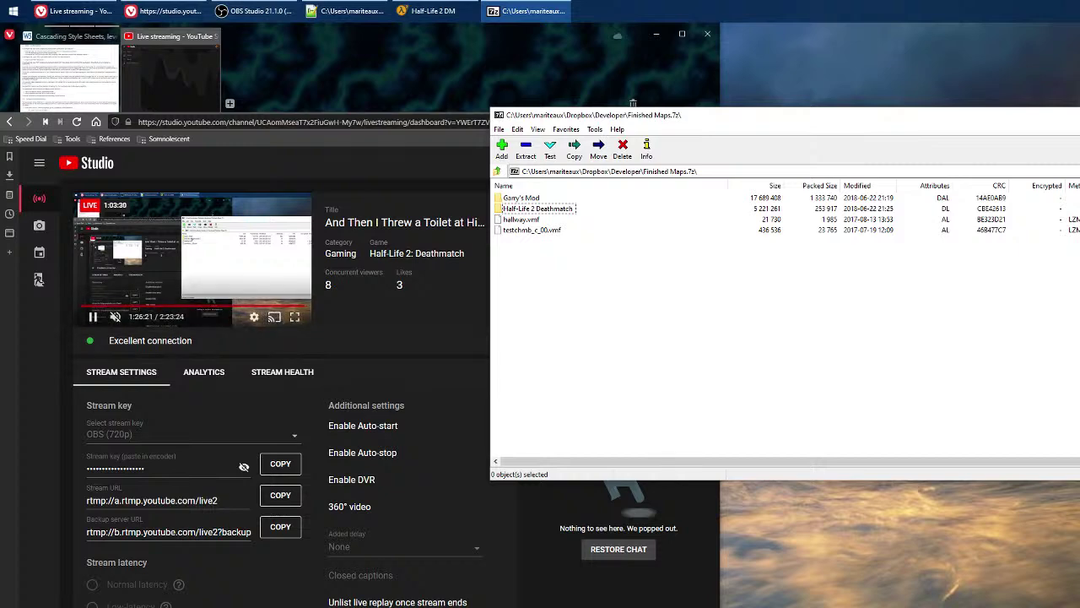
{"action": "left_click", "coordinate": [13, 11]}
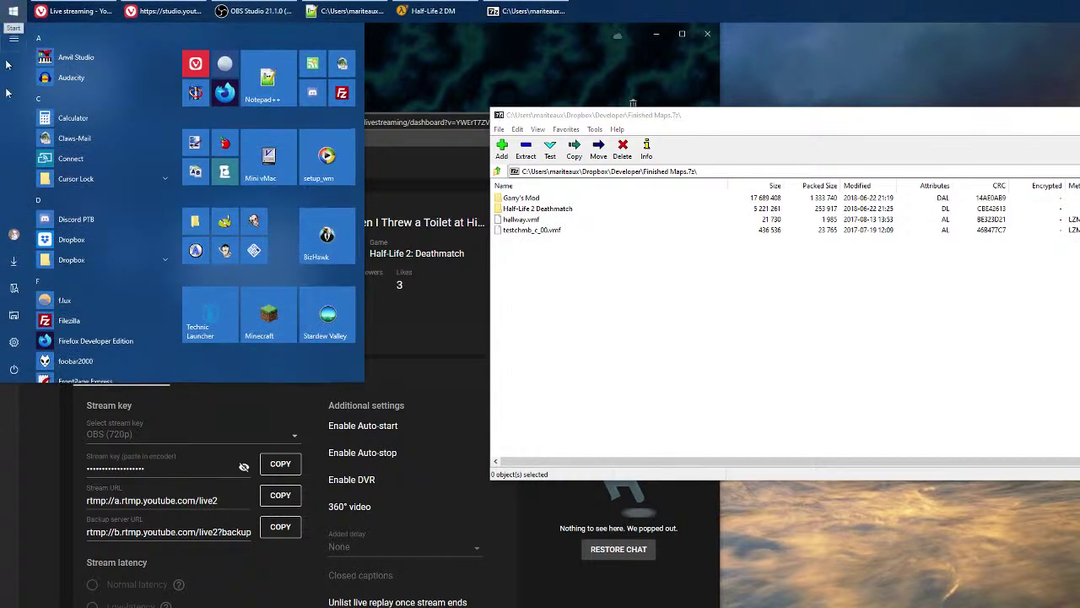
{"action": "left_click", "coordinate": [12, 262]}
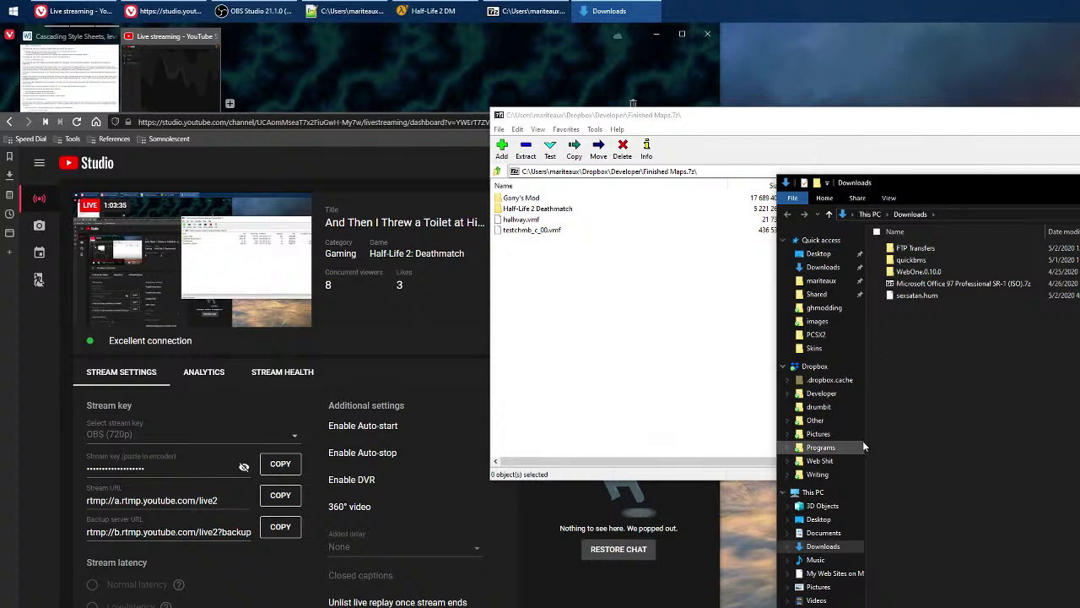
{"action": "left_click", "coordinate": [646, 312]}
{"action": "left_click_drag", "start_coordinate": [571, 116], "coordinate": [208, 173]}
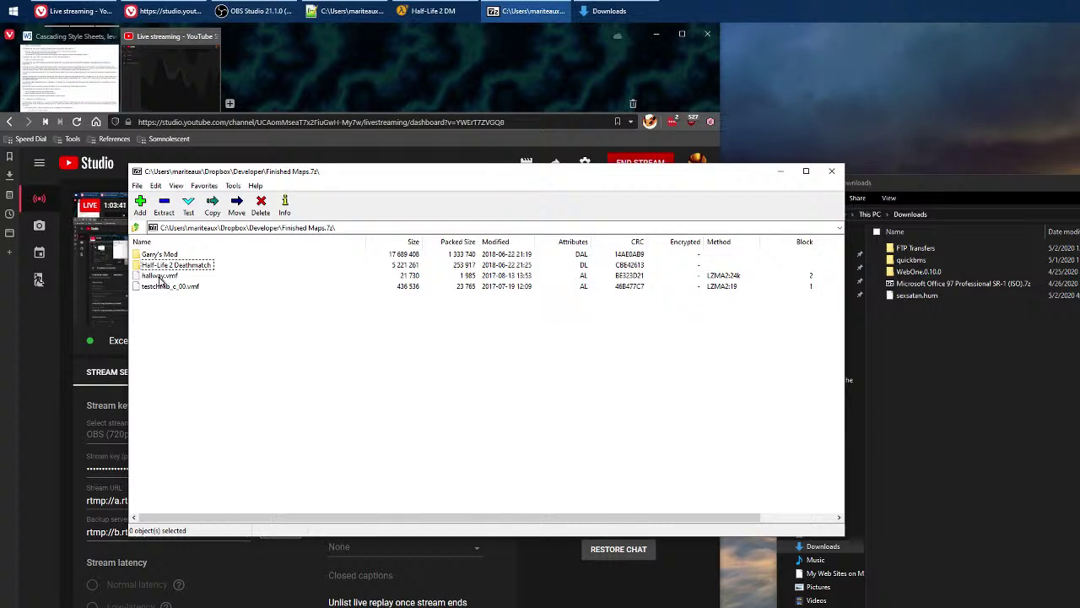
{"action": "left_click_drag", "start_coordinate": [160, 277], "coordinate": [977, 403]}
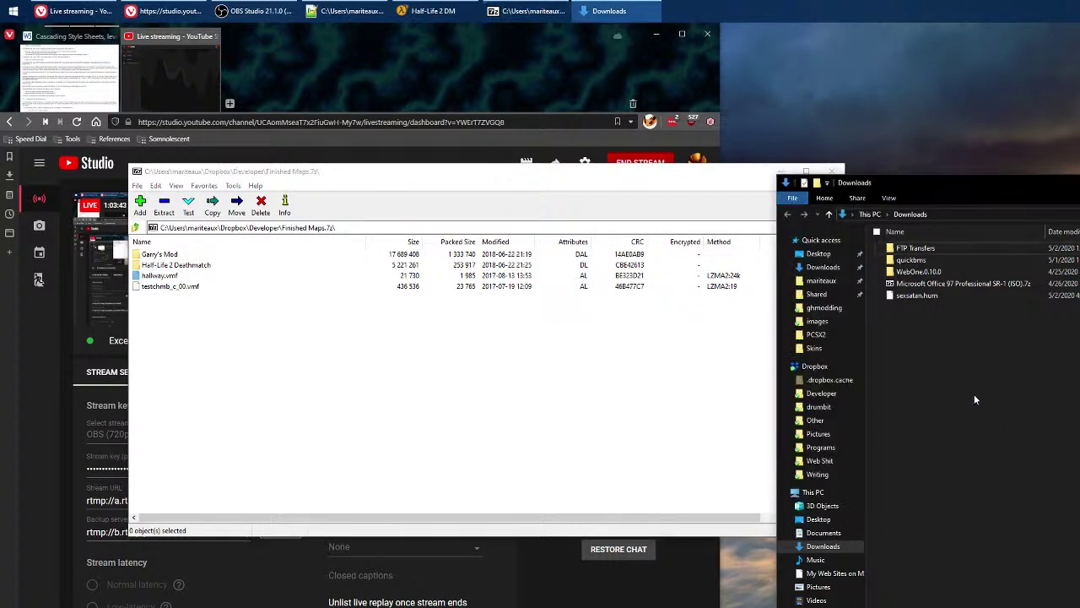
Extract dm_school.vmf, dm_school_old.vmf, dm_school_test.vmf and proto_school.vmf from the archive's Half-Life 2 Deathmatch folder into Downloads.
{"action": "double_click", "coordinate": [169, 265]}
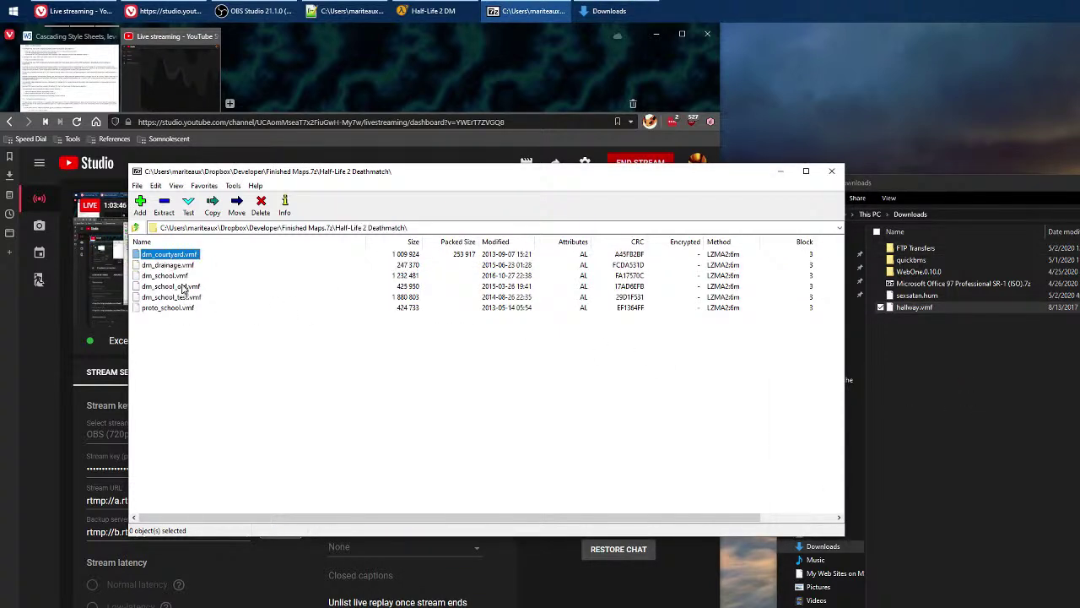
{"action": "left_click", "coordinate": [180, 276]}
{"action": "left_click", "coordinate": [186, 297], "text": "shift"}
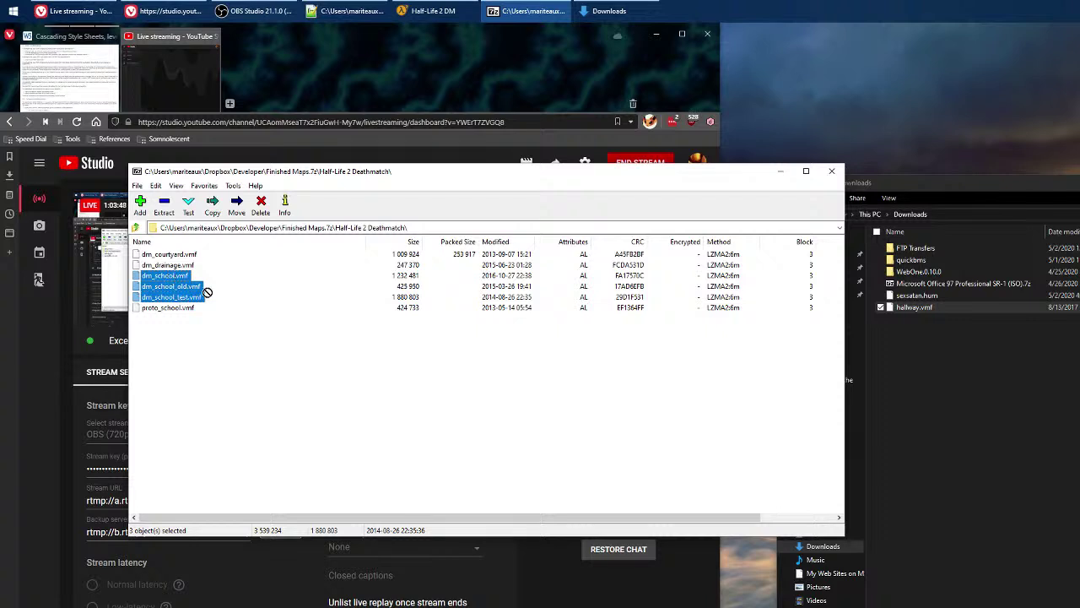
{"action": "left_click_drag", "start_coordinate": [168, 276], "coordinate": [940, 401]}
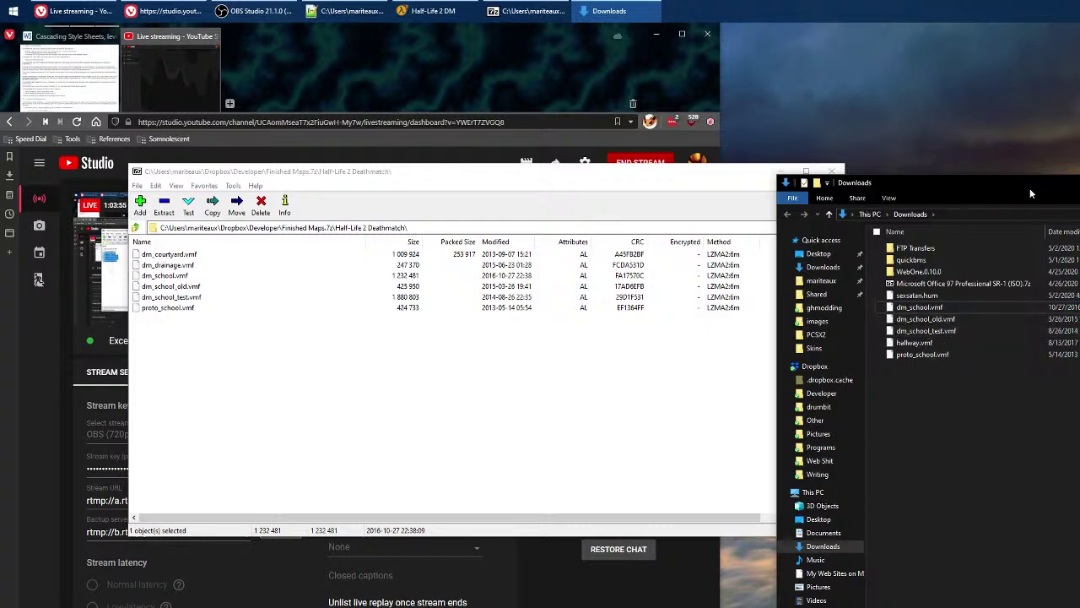
{"action": "left_click_drag", "start_coordinate": [1031, 194], "coordinate": [741, 160]}
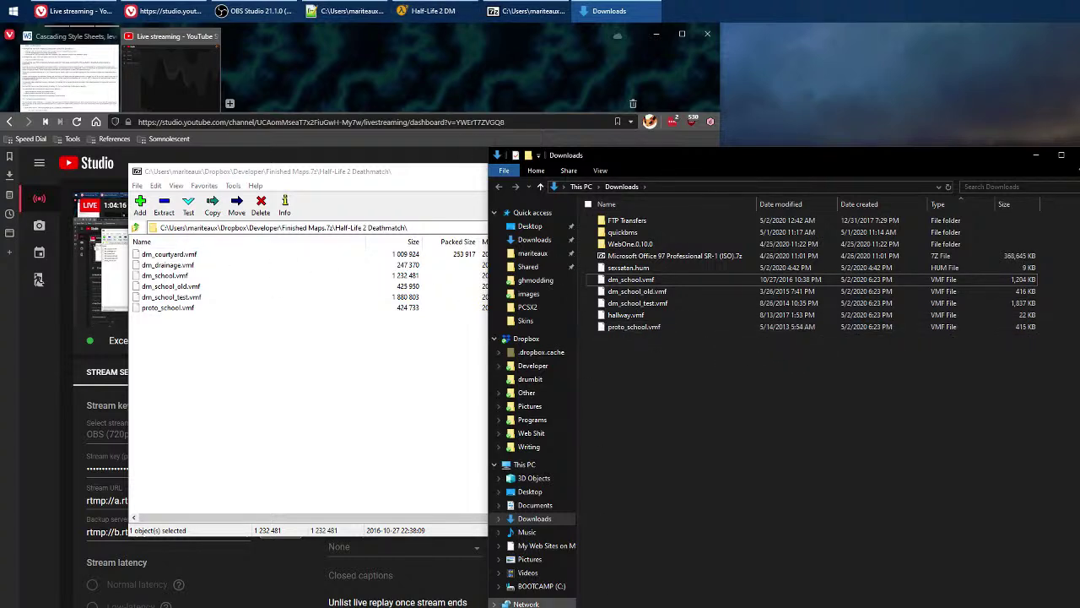
Open the folder C:\Program Files (x86)\Steam\steamapps\ through the Run dialog.
{"action": "key", "text": "super+r"}
{"action": "type", "text": "C:\\"}
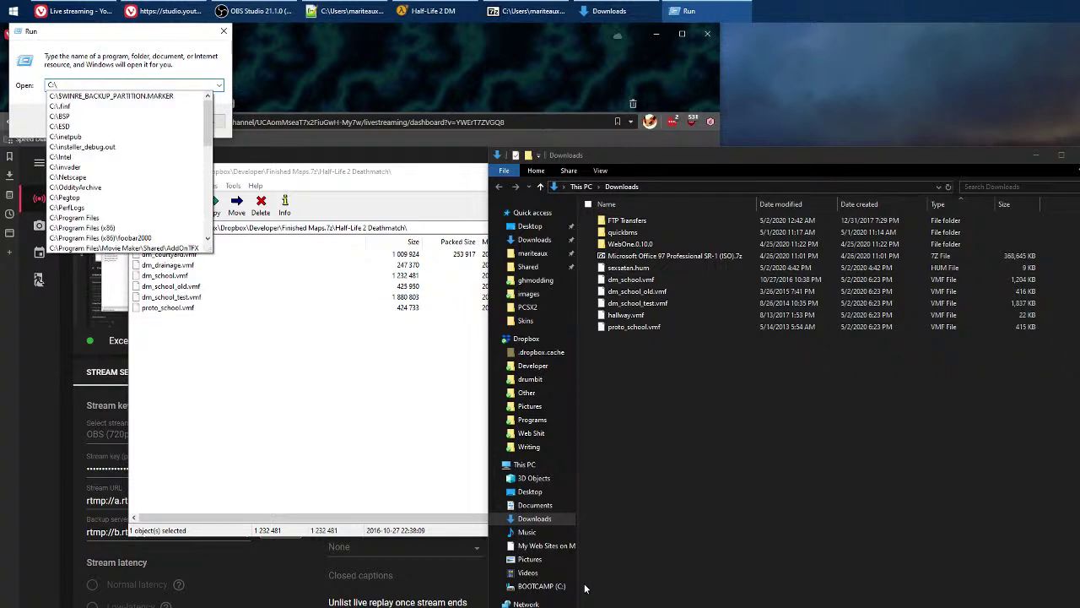
{"action": "type", "text": "Pr"}
{"action": "key", "text": "Up"}
{"action": "key", "text": "Up"}
{"action": "key", "text": "Up"}
{"action": "key", "text": "Up"}
{"action": "type", "text": "\\S"}
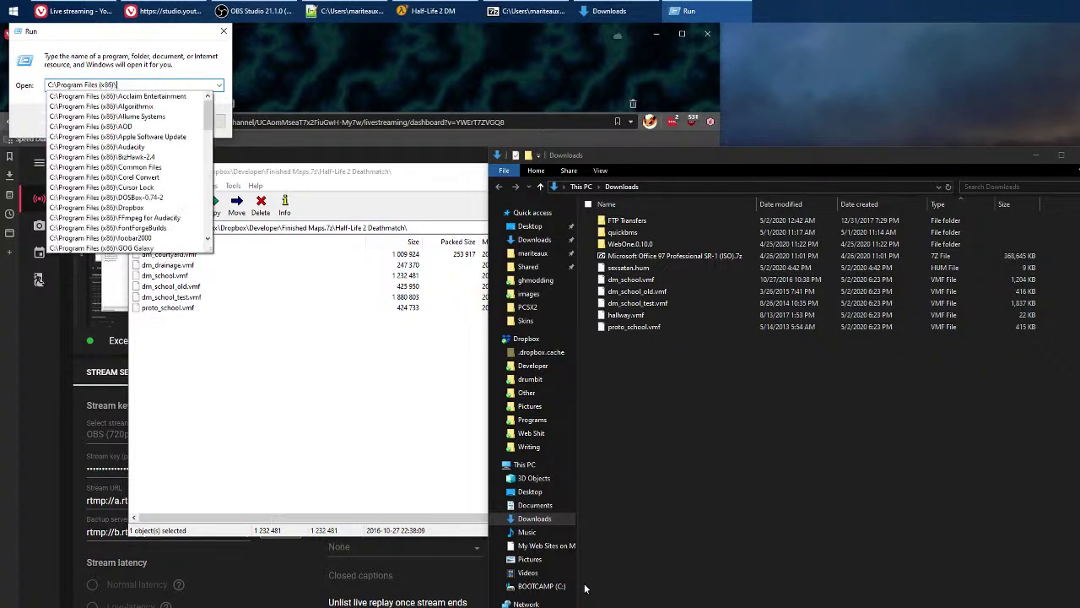
{"action": "type", "text": "team\\"}
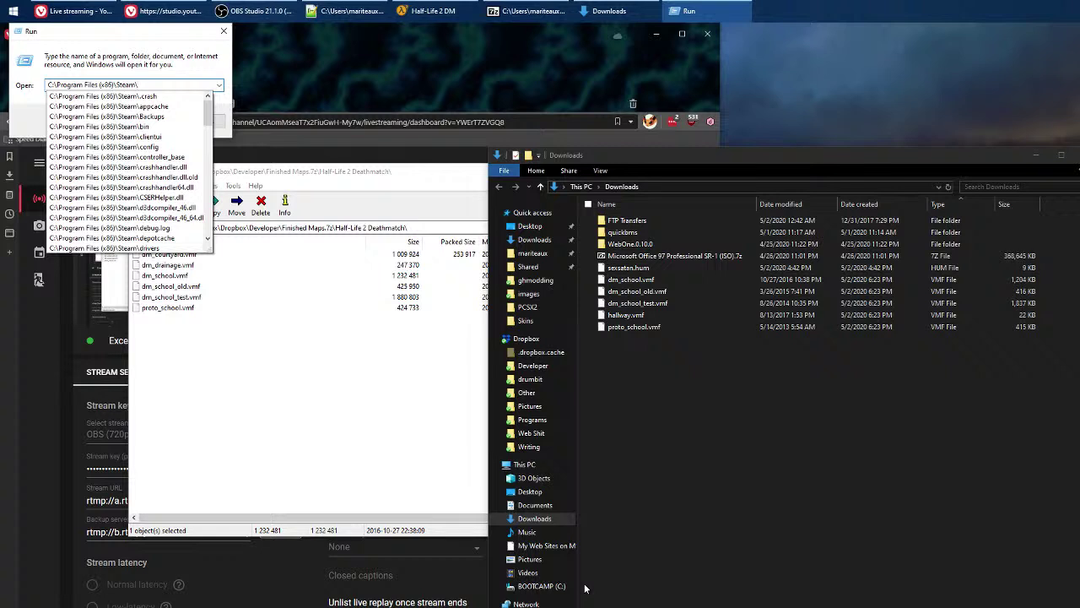
{"action": "type", "text": "steama"}
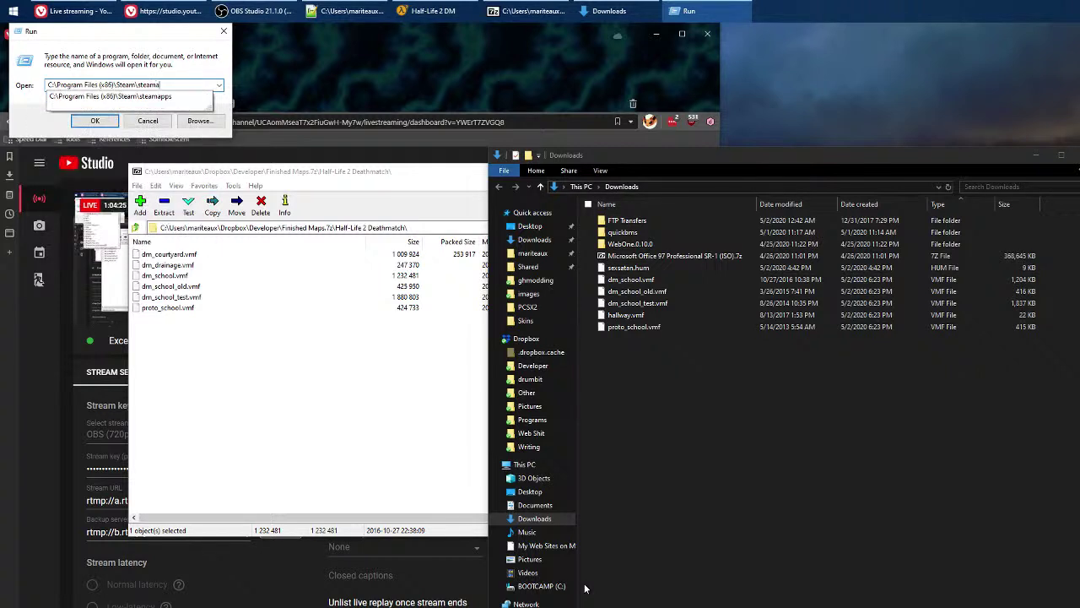
{"action": "type", "text": "pps\\Half"}
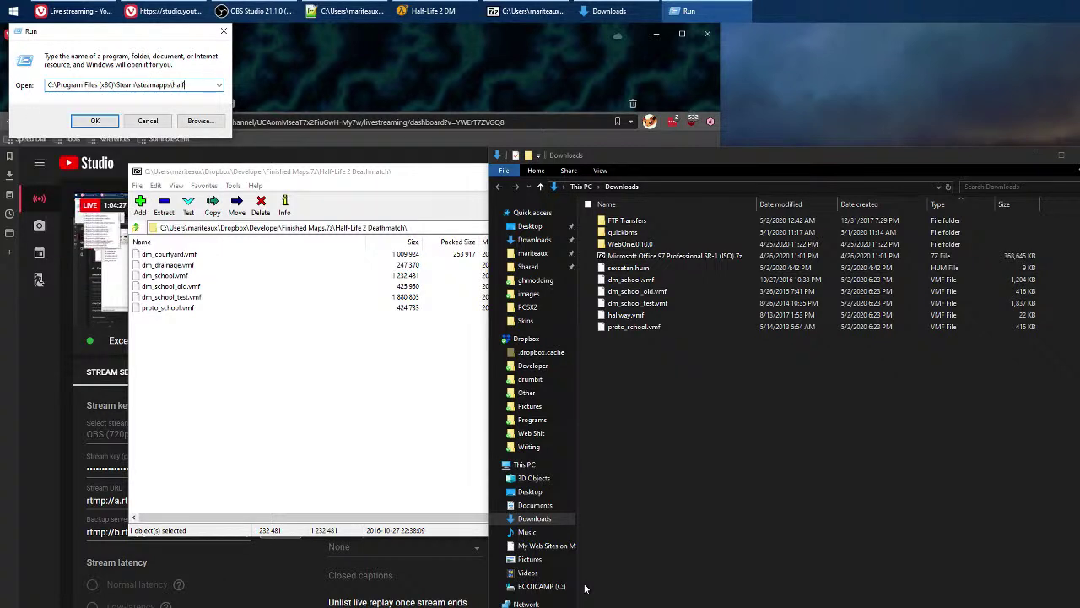
{"action": "key", "text": "BackSpace"}
{"action": "key", "text": "BackSpace"}
{"action": "key", "text": "BackSpace"}
{"action": "key", "text": "BackSpace"}
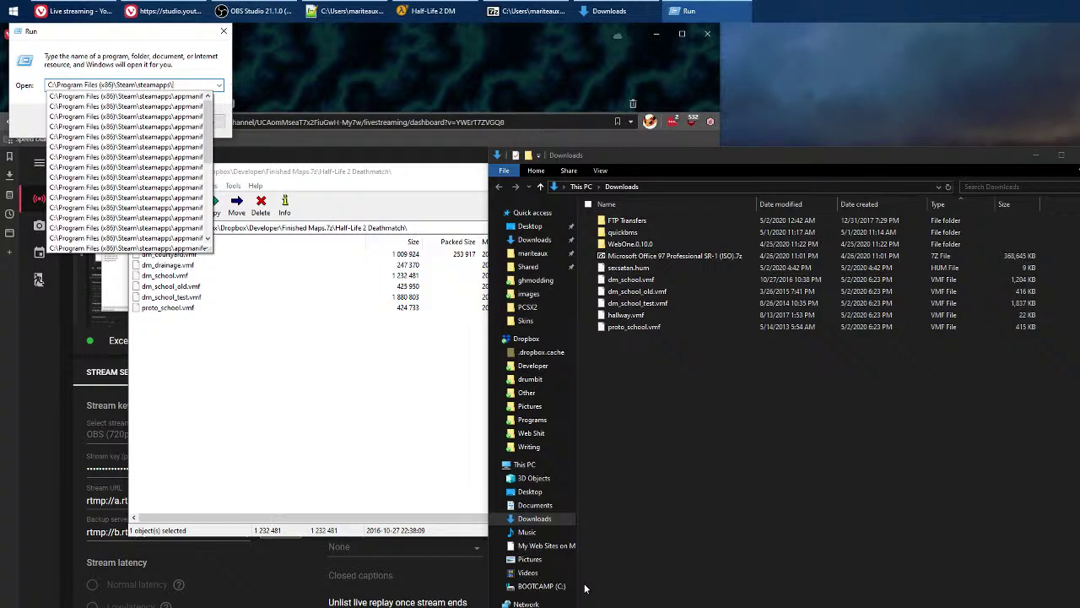
{"action": "key", "text": "Return"}
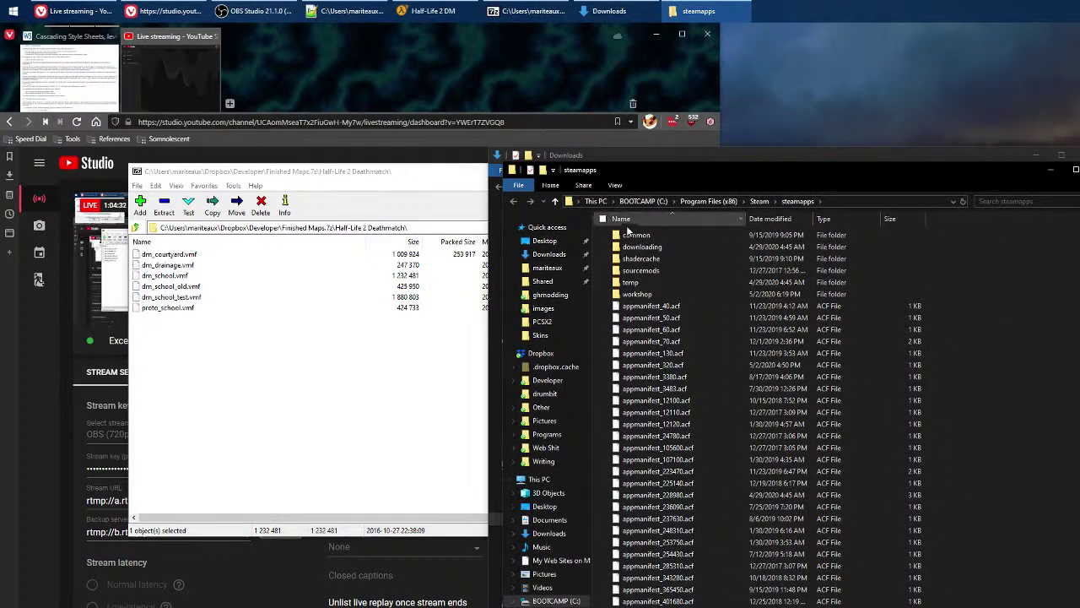
Launch Hammer from the bin folder of common\Half-Life 2 Deathmatch and decline loading the last saved file.
{"action": "double_click", "coordinate": [631, 235]}
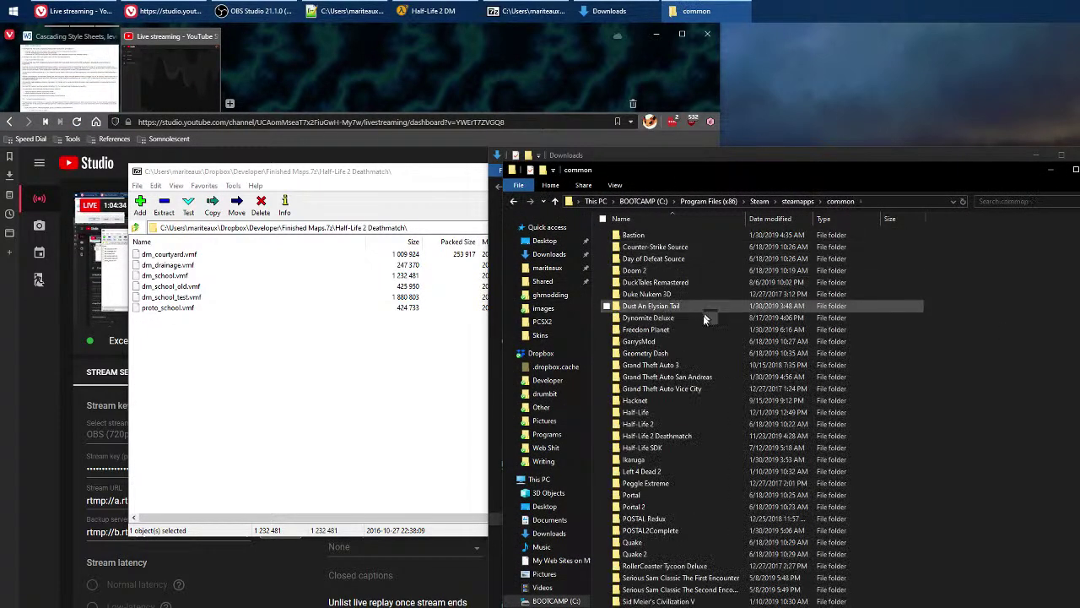
{"action": "left_click", "coordinate": [655, 436]}
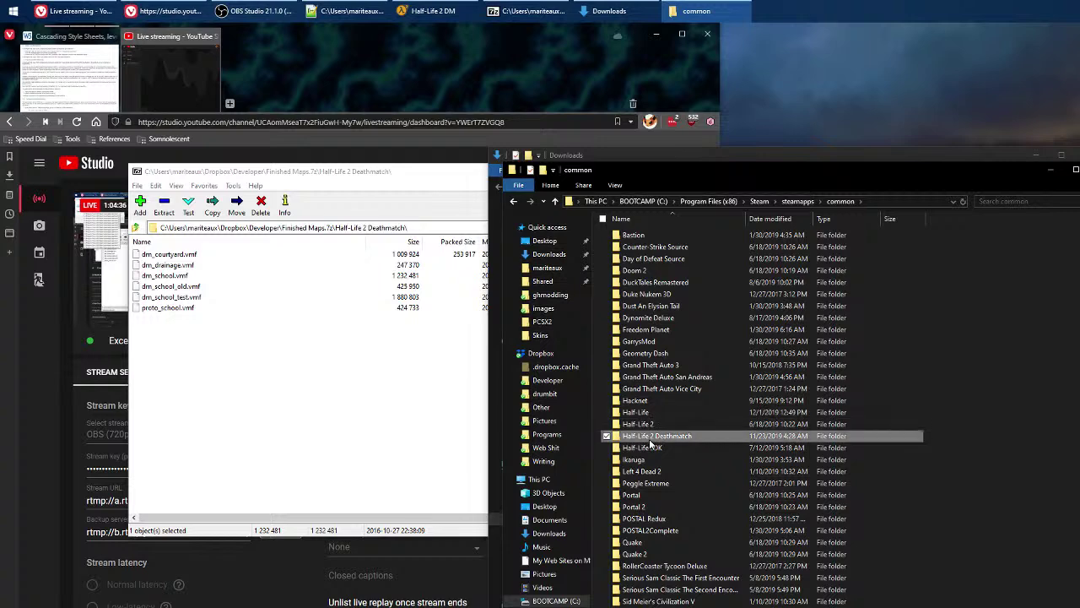
{"action": "double_click", "coordinate": [651, 437]}
{"action": "double_click", "coordinate": [633, 235]}
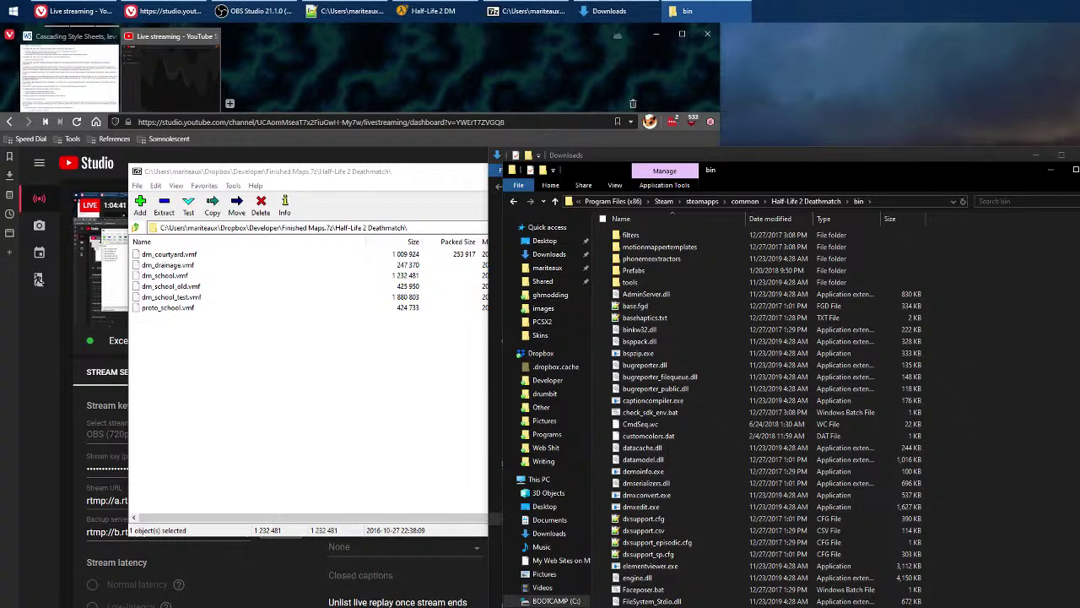
{"action": "key", "text": "Return"}
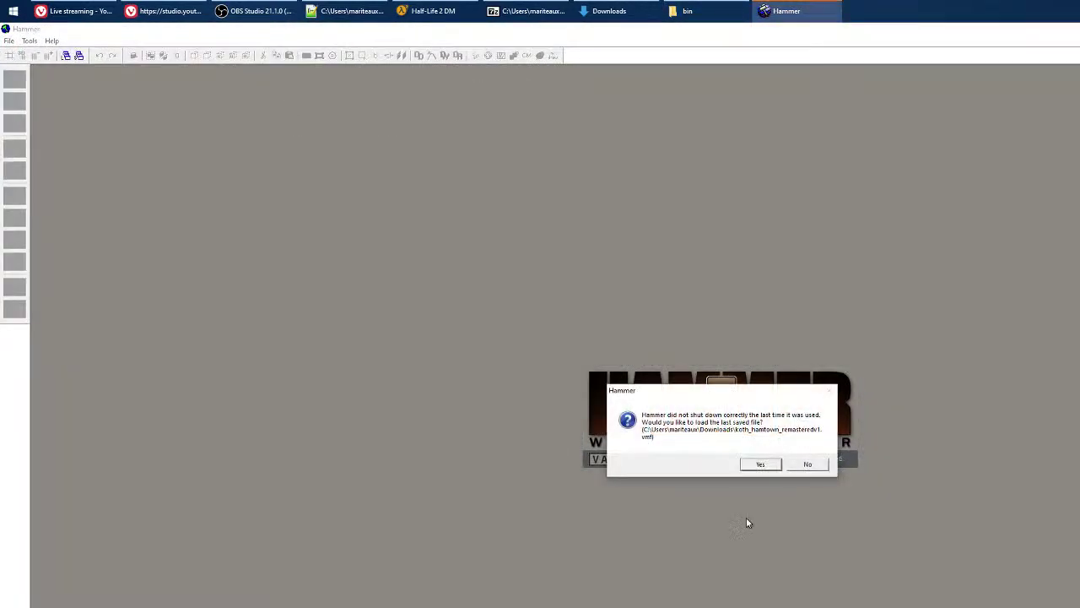
{"action": "left_click", "coordinate": [807, 465]}
{"action": "left_click", "coordinate": [510, 11]}
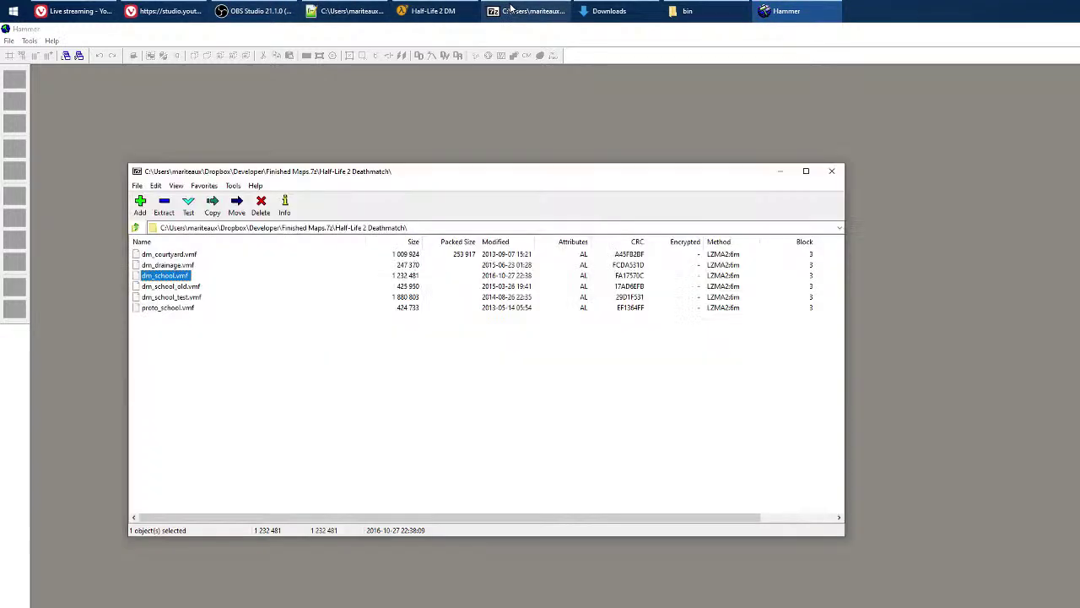
{"action": "left_click", "coordinate": [511, 11]}
{"action": "left_click", "coordinate": [601, 11]}
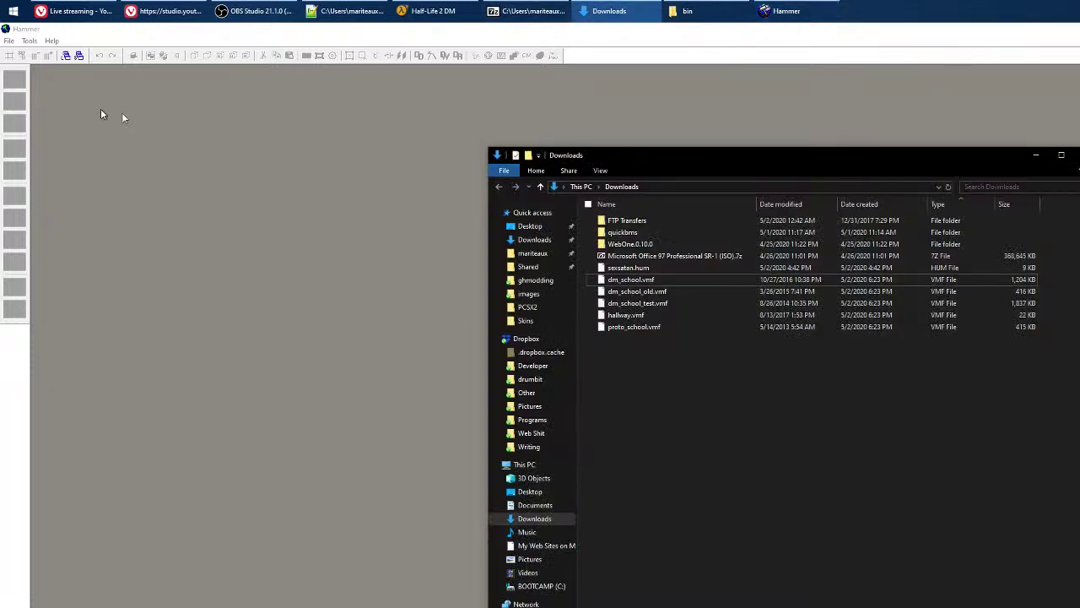
{"action": "left_click", "coordinate": [658, 186]}
Open hallway.vmf from the Downloads folder in Hammer.
{"action": "left_click", "coordinate": [8, 41]}
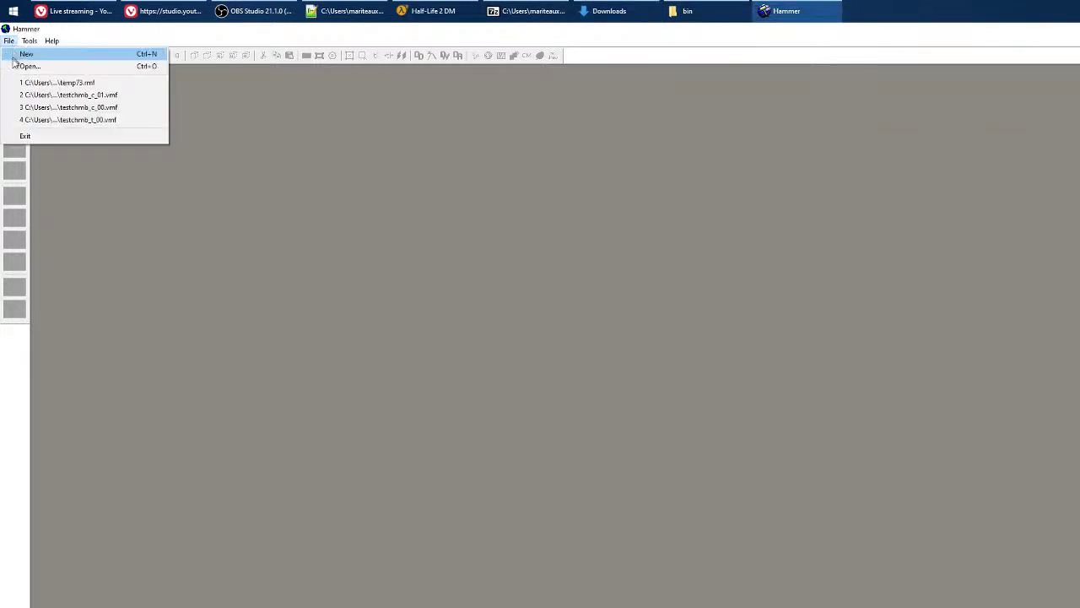
{"action": "left_click", "coordinate": [29, 66]}
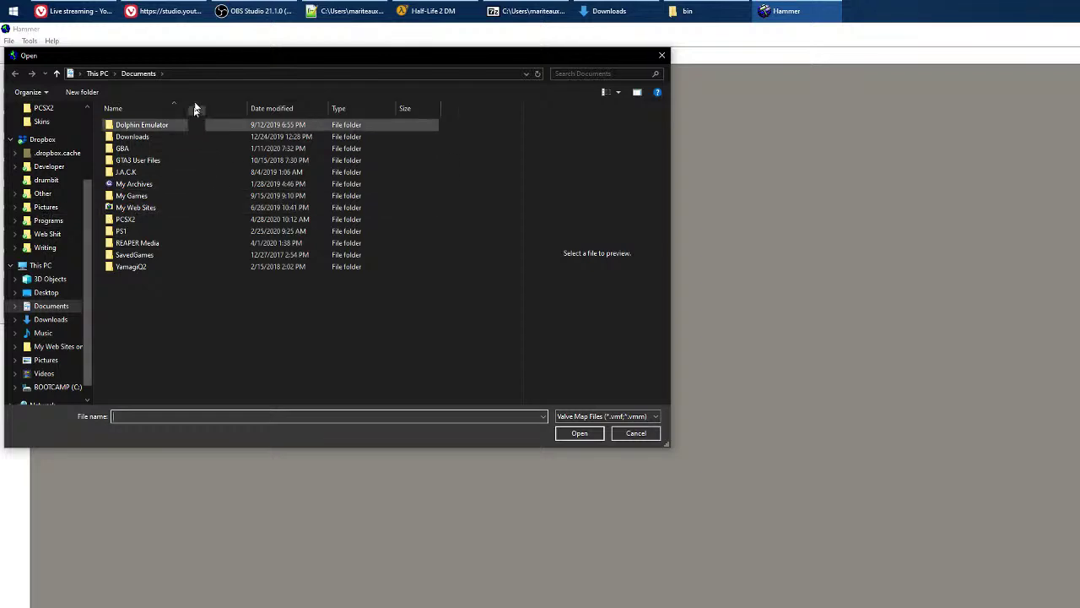
{"action": "scroll", "coordinate": [38, 168], "scroll_direction": "up", "scroll_amount": 2}
{"action": "left_click", "coordinate": [51, 121]}
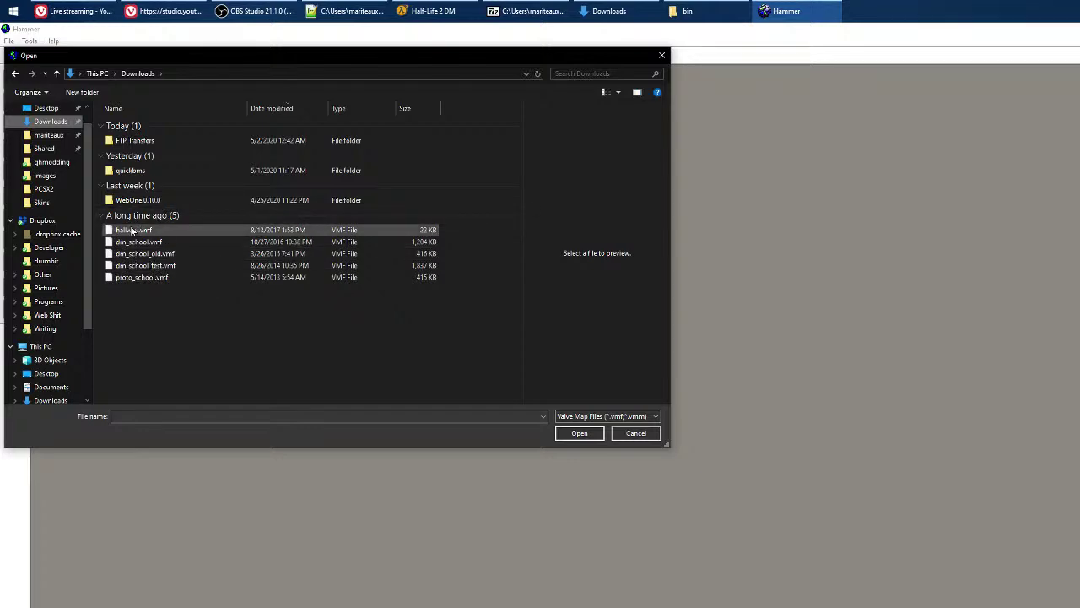
{"action": "double_click", "coordinate": [130, 230]}
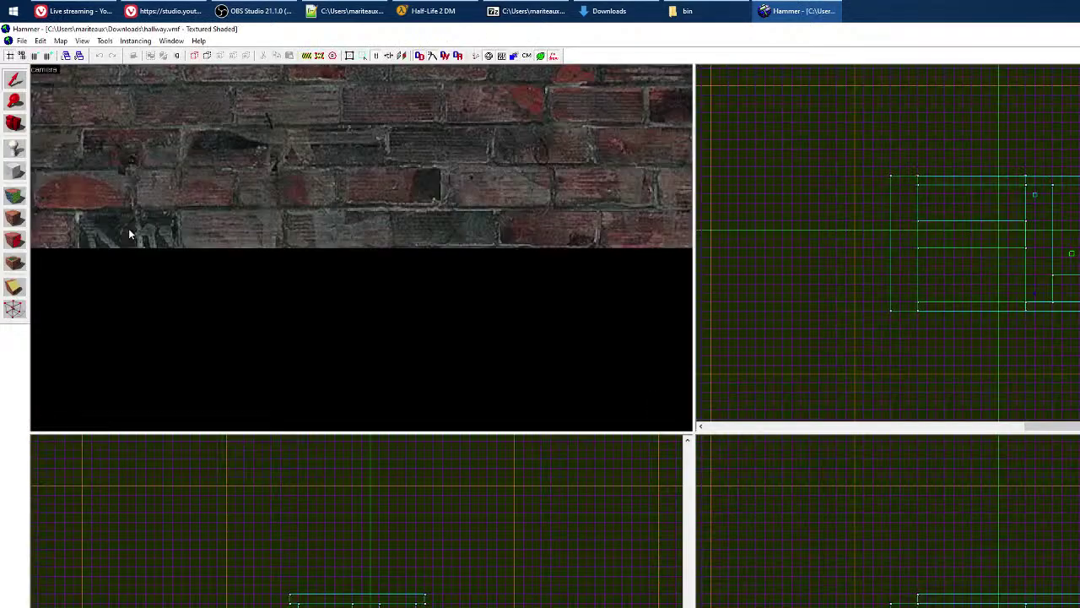
Fly through the hallway map in the camera view to examine its corridor, rooms and character models.
{"action": "scroll", "coordinate": [244, 249], "scroll_direction": "up", "scroll_amount": 3}
{"action": "key", "text": "z"}
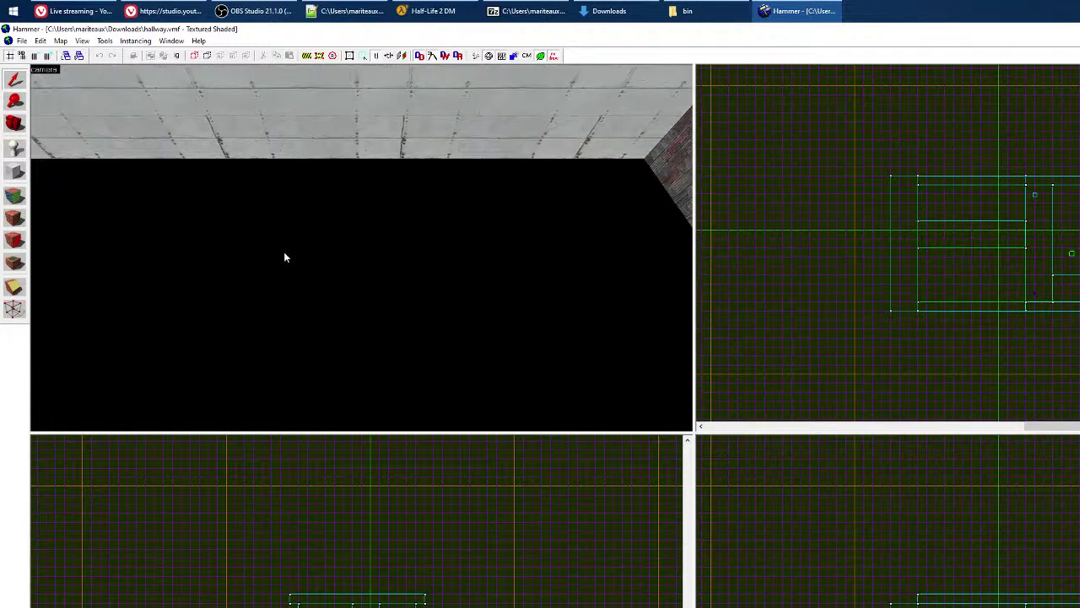
{"action": "key", "text": "s"}
{"action": "key", "text": "w"}
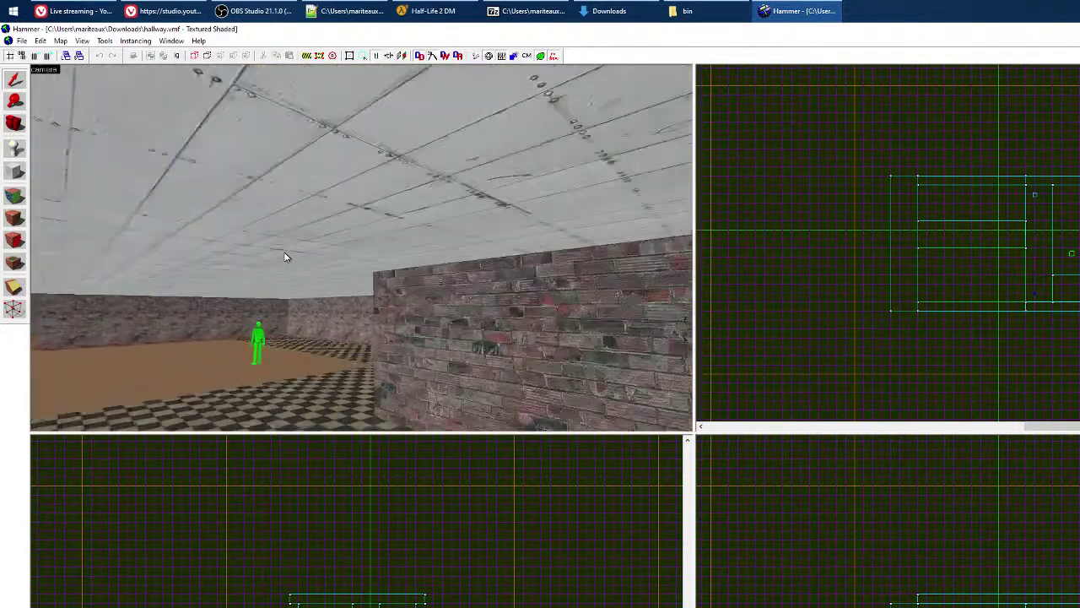
{"action": "key", "text": "w"}
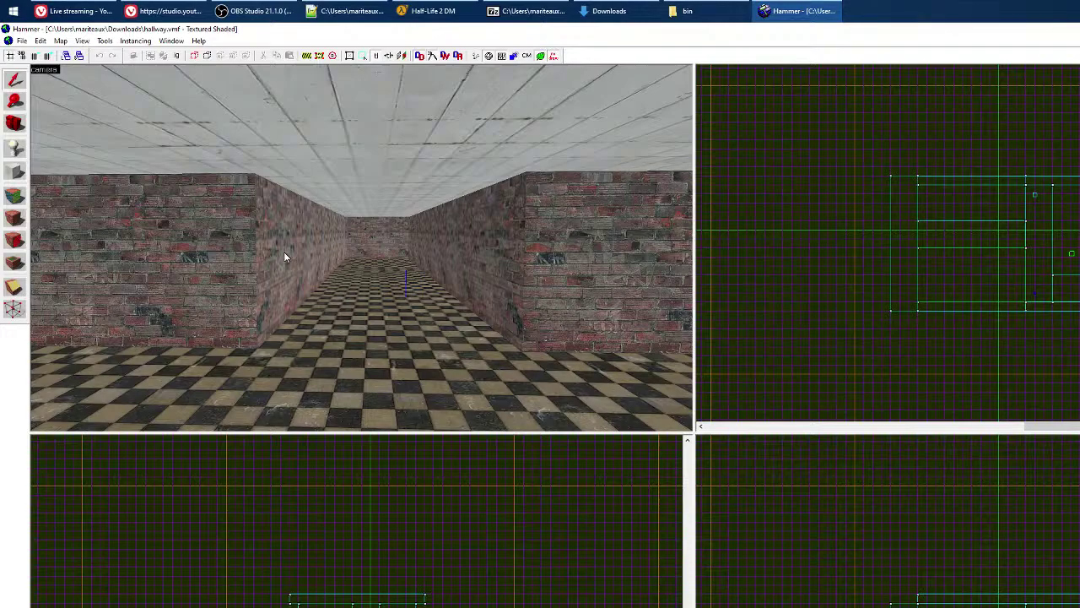
{"action": "key", "text": "s"}
{"action": "key", "text": "w"}
{"action": "key", "text": "w"}
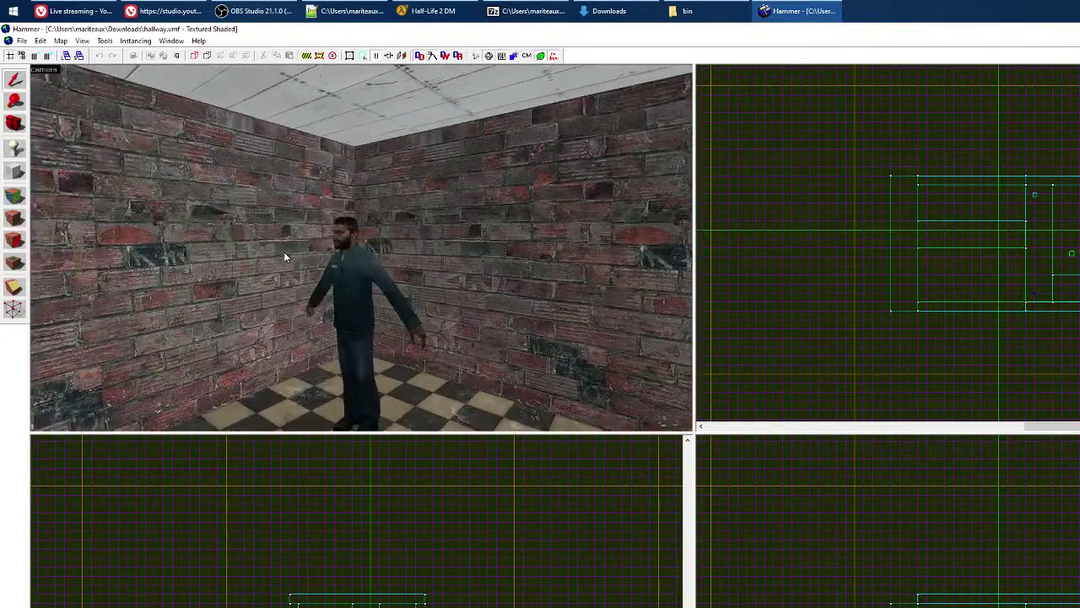
{"action": "key", "text": "s"}
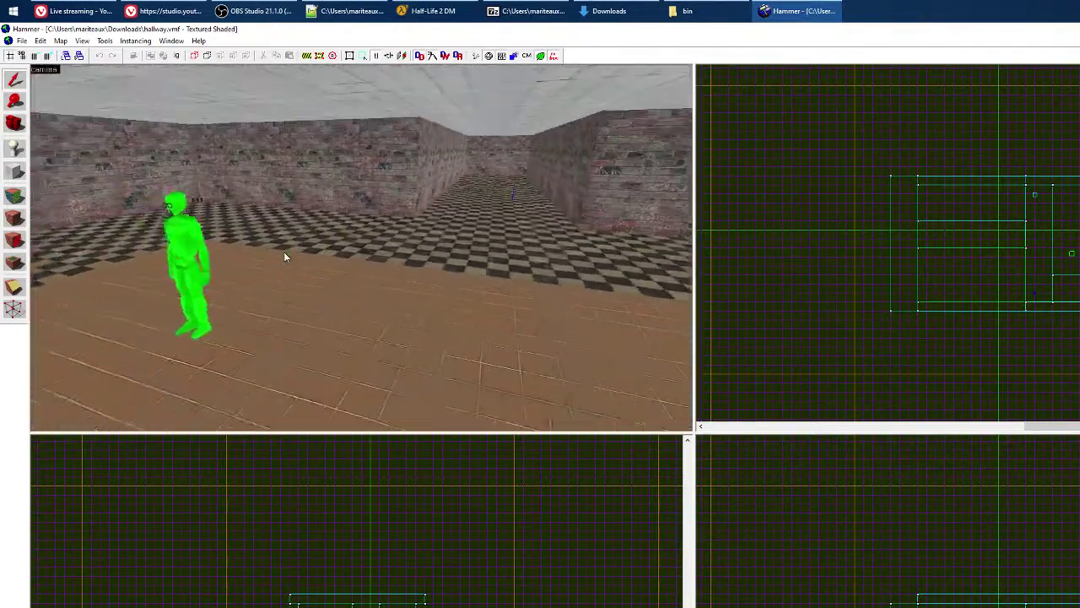
Fly across the tiled room in the camera view to a close-up of the citizen model in the brick corner.
{"action": "key", "text": "w"}
{"action": "key", "text": "s"}
{"action": "key", "text": "Up"}
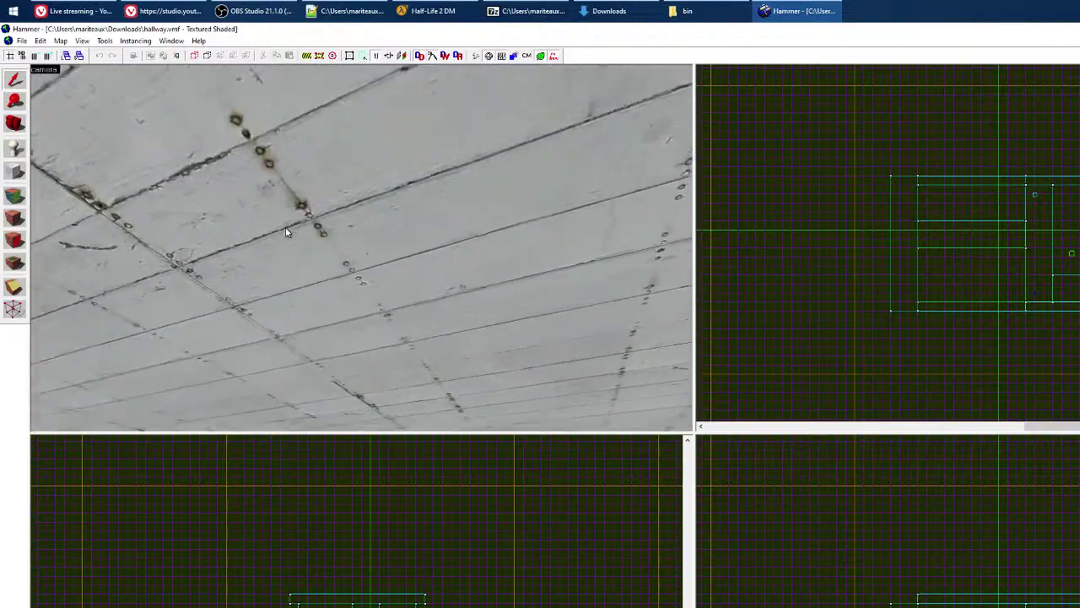
{"action": "key", "text": "Down"}
{"action": "key", "text": "a"}
{"action": "key", "text": "Right"}
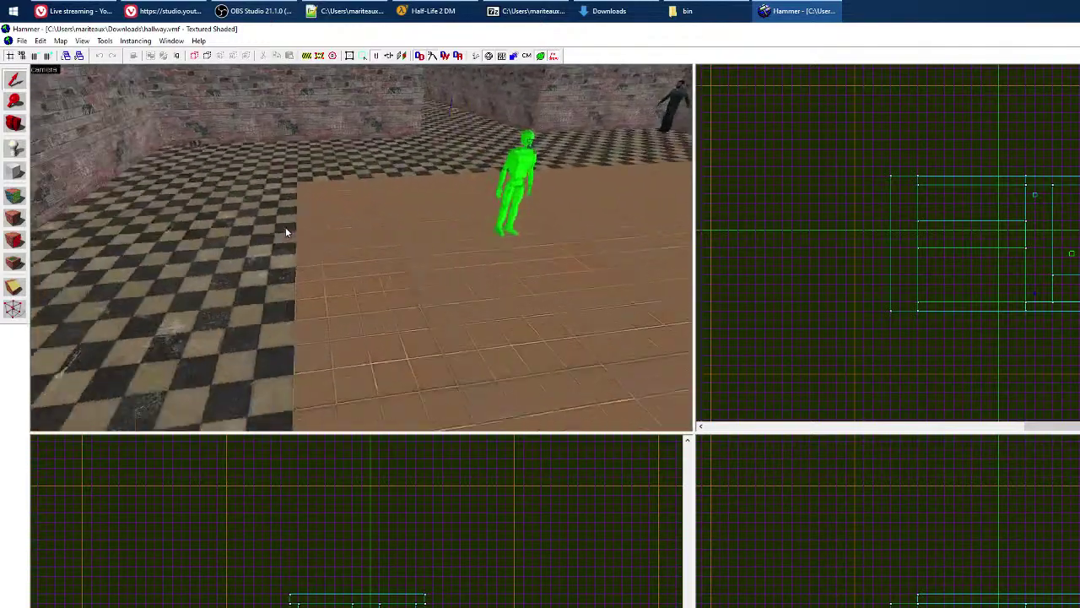
{"action": "key", "text": "Left"}
{"action": "key", "text": "Right"}
{"action": "key", "text": "Up"}
{"action": "key", "text": "w"}
{"action": "key", "text": "w"}
{"action": "key", "text": "Right"}
{"action": "key", "text": "Down"}
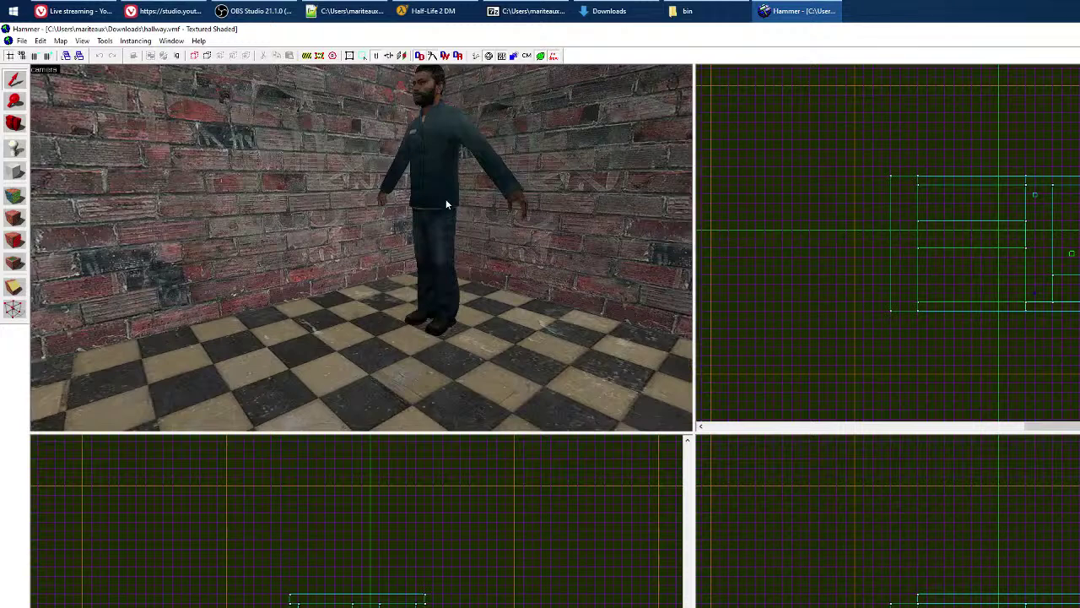
Examine the npc_citizen entity's properties, including its keyvalues, outputs, model and flags, and close them without changes.
{"action": "double_click", "coordinate": [447, 203]}
{"action": "scroll", "coordinate": [648, 449], "scroll_direction": "down", "scroll_amount": 4}
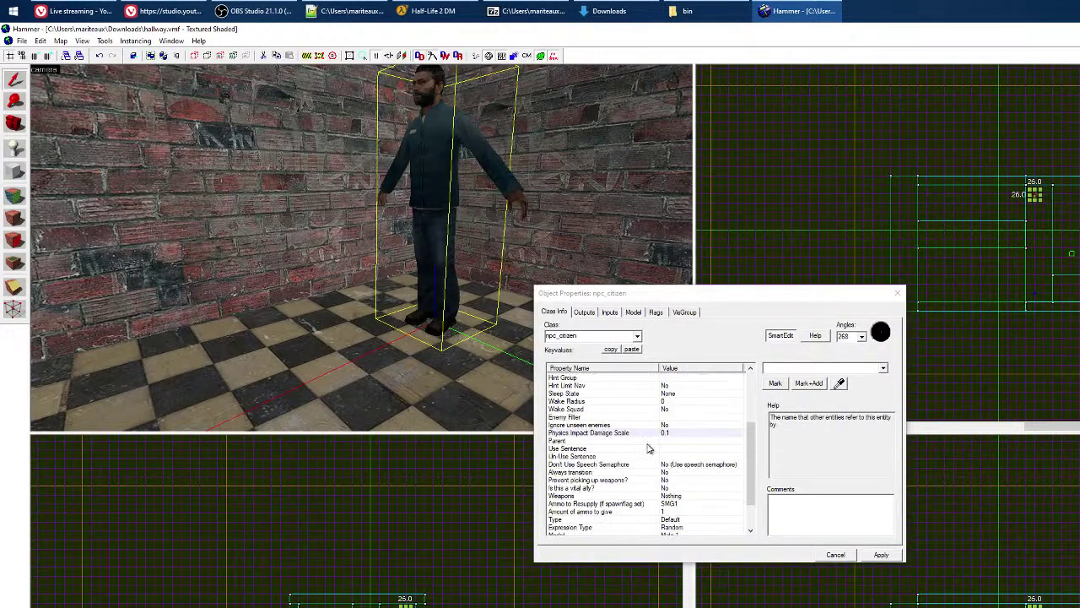
{"action": "scroll", "coordinate": [649, 448], "scroll_direction": "down", "scroll_amount": 2}
{"action": "scroll", "coordinate": [647, 448], "scroll_direction": "up", "scroll_amount": 6}
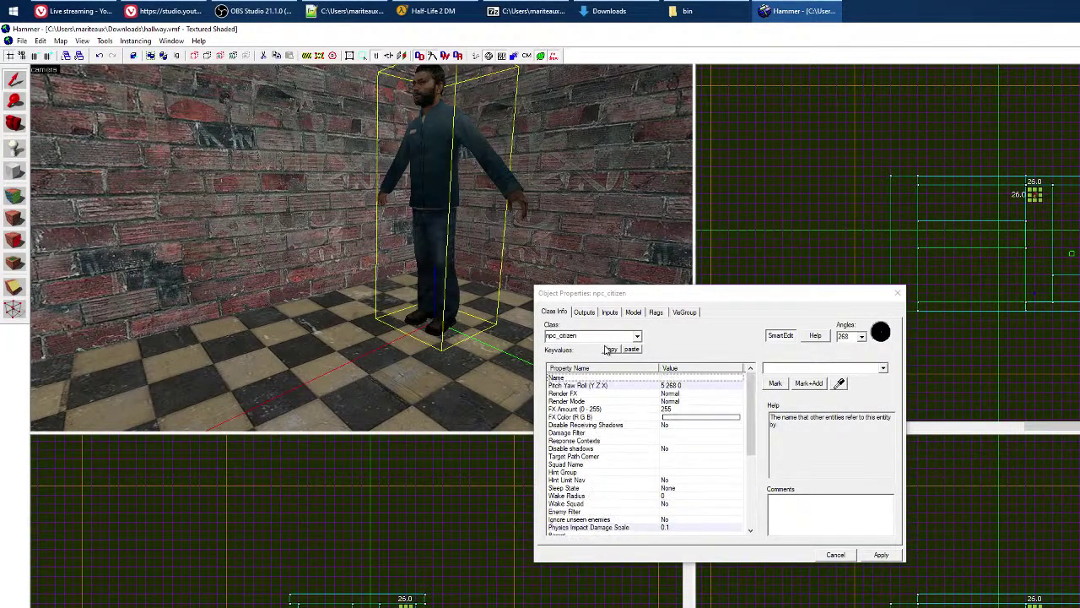
{"action": "left_click", "coordinate": [585, 313]}
{"action": "left_click", "coordinate": [553, 312]}
{"action": "left_click", "coordinate": [584, 312]}
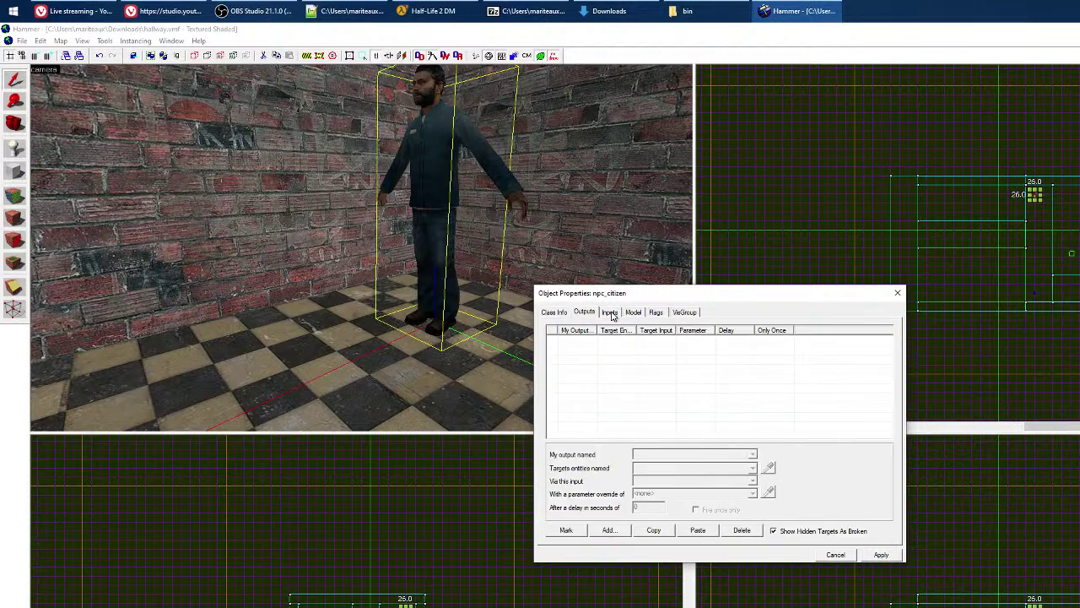
{"action": "left_click", "coordinate": [633, 312]}
{"action": "left_click", "coordinate": [656, 313]}
{"action": "left_click", "coordinate": [584, 312]}
{"action": "left_click", "coordinate": [638, 312]}
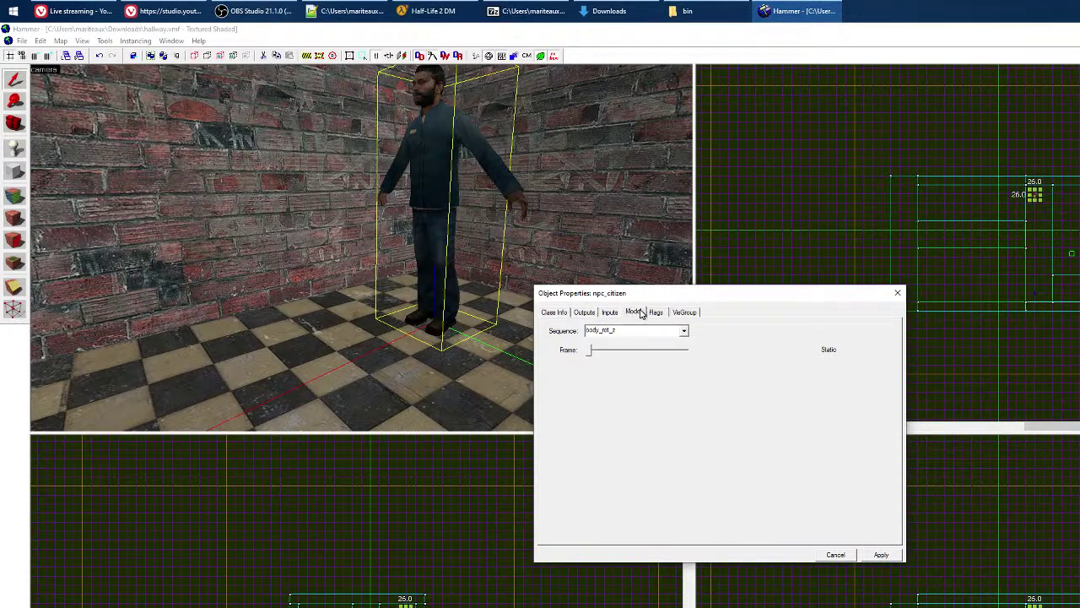
{"action": "left_click", "coordinate": [655, 313]}
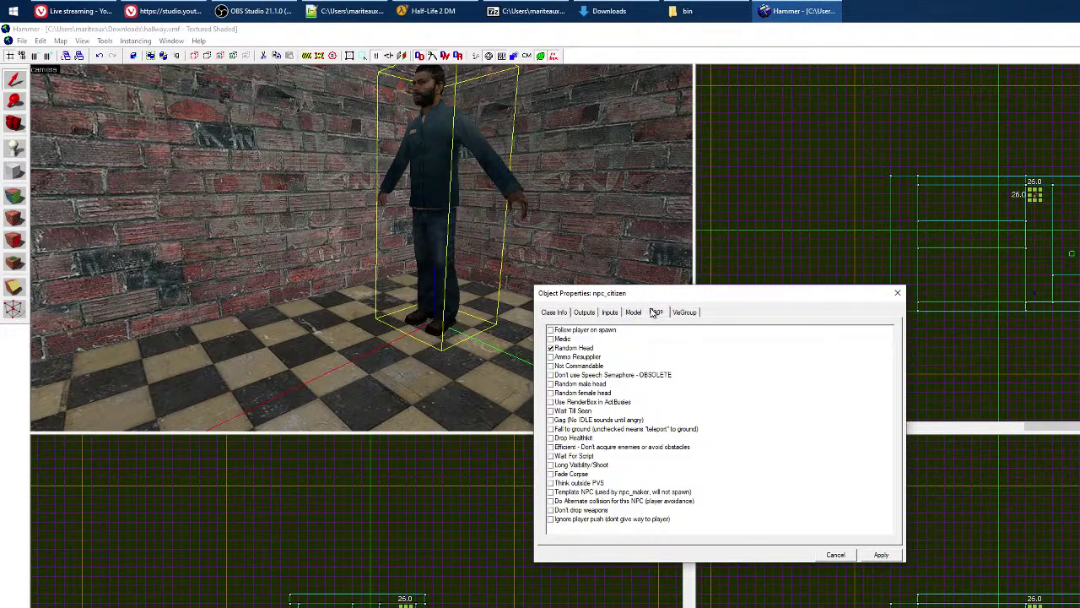
{"action": "left_click", "coordinate": [586, 313]}
{"action": "left_click", "coordinate": [568, 313]}
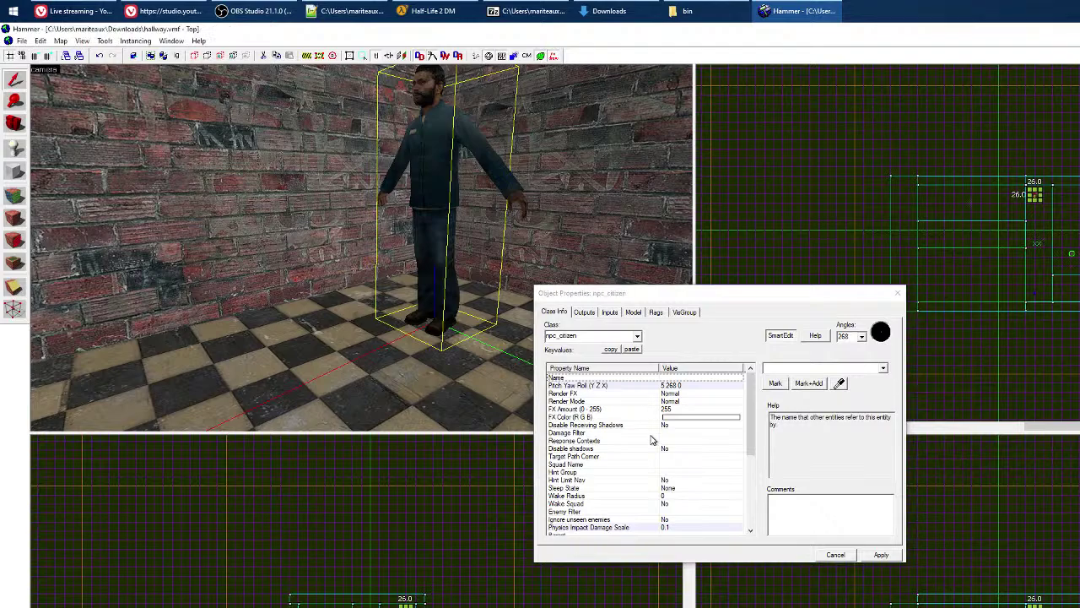
{"action": "scroll", "coordinate": [963, 308], "scroll_direction": "down", "scroll_amount": 6}
{"action": "left_click", "coordinate": [899, 292]}
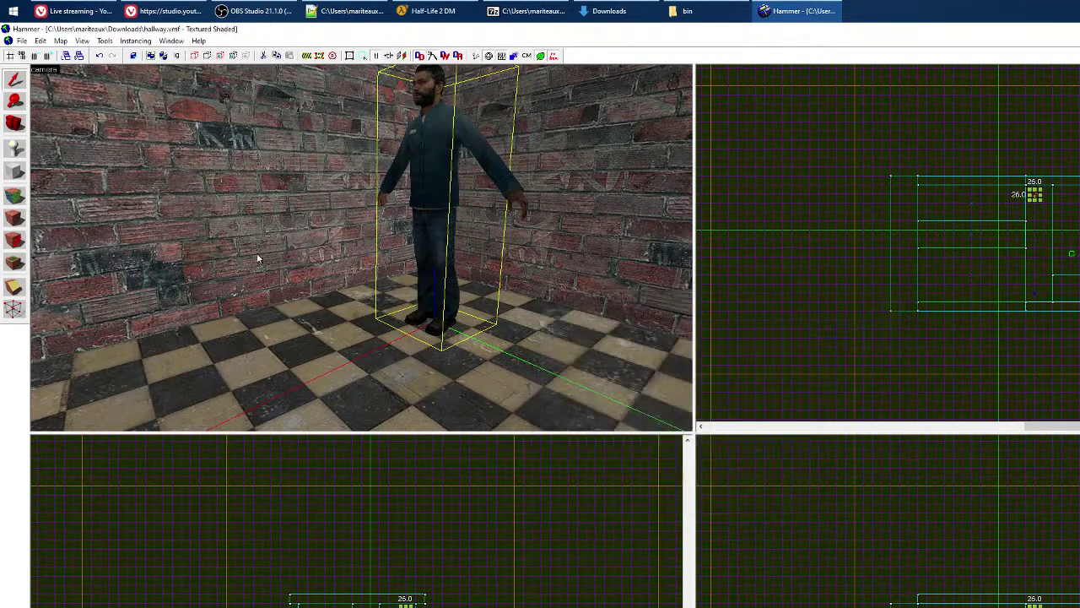
Compile the hallway map with normal BSP, VIS and RAD, without running the game after compiling.
{"action": "scroll", "coordinate": [255, 258], "scroll_direction": "down", "scroll_amount": 2}
{"action": "left_click_drag", "start_coordinate": [256, 260], "coordinate": [248, 251]}
{"action": "scroll", "coordinate": [255, 260], "scroll_direction": "up", "scroll_amount": 2}
{"action": "scroll", "coordinate": [256, 260], "scroll_direction": "down", "scroll_amount": 3}
{"action": "scroll", "coordinate": [255, 260], "scroll_direction": "down", "scroll_amount": 2}
{"action": "scroll", "coordinate": [248, 252], "scroll_direction": "up", "scroll_amount": 2}
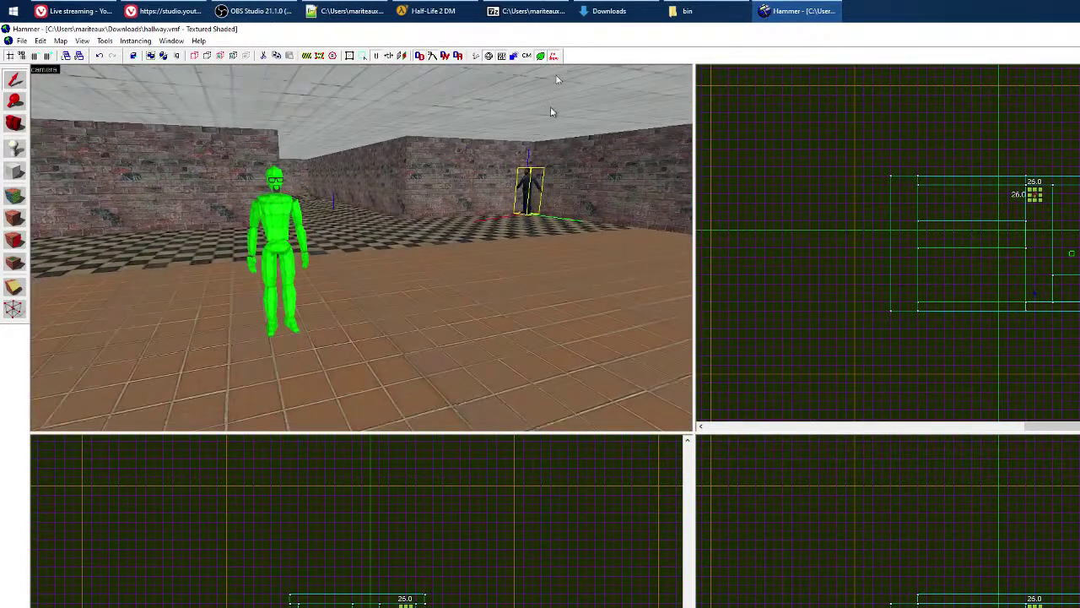
{"action": "left_click", "coordinate": [21, 42]}
{"action": "left_click", "coordinate": [21, 45]}
{"action": "key", "text": "F9"}
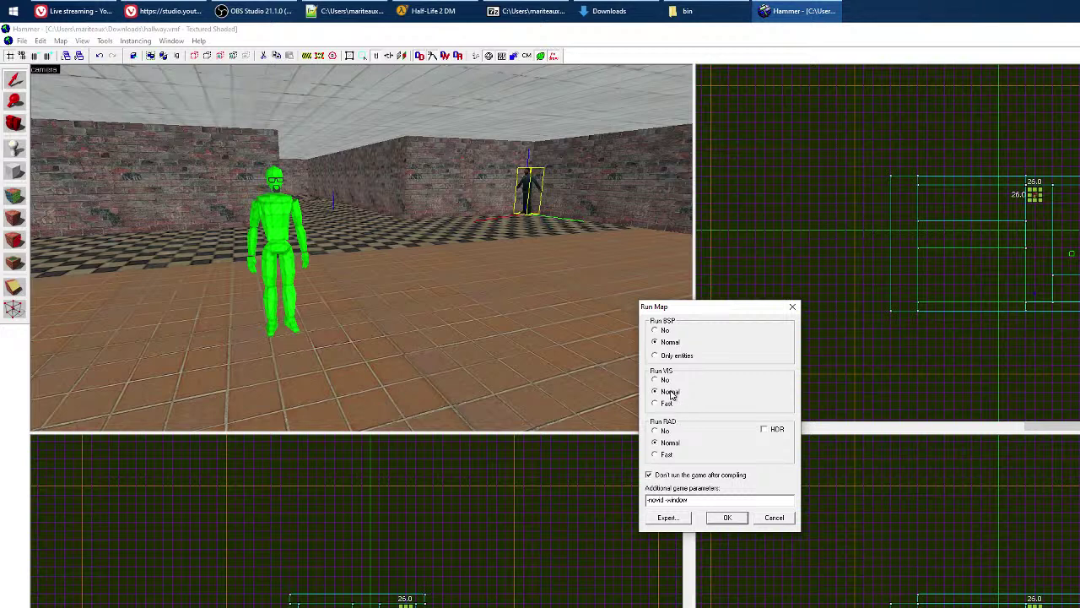
{"action": "left_click", "coordinate": [717, 519]}
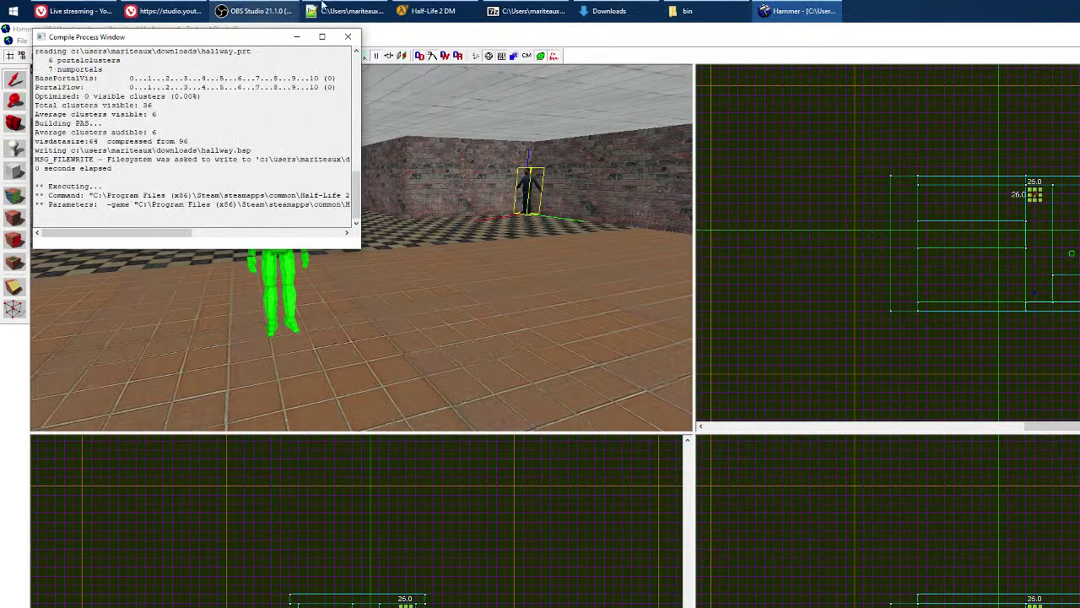
Switch to Half-Life 2 DM, load the compiled map with the console command "map hallway" and dismiss the welcome message.
{"action": "left_click", "coordinate": [450, 7]}
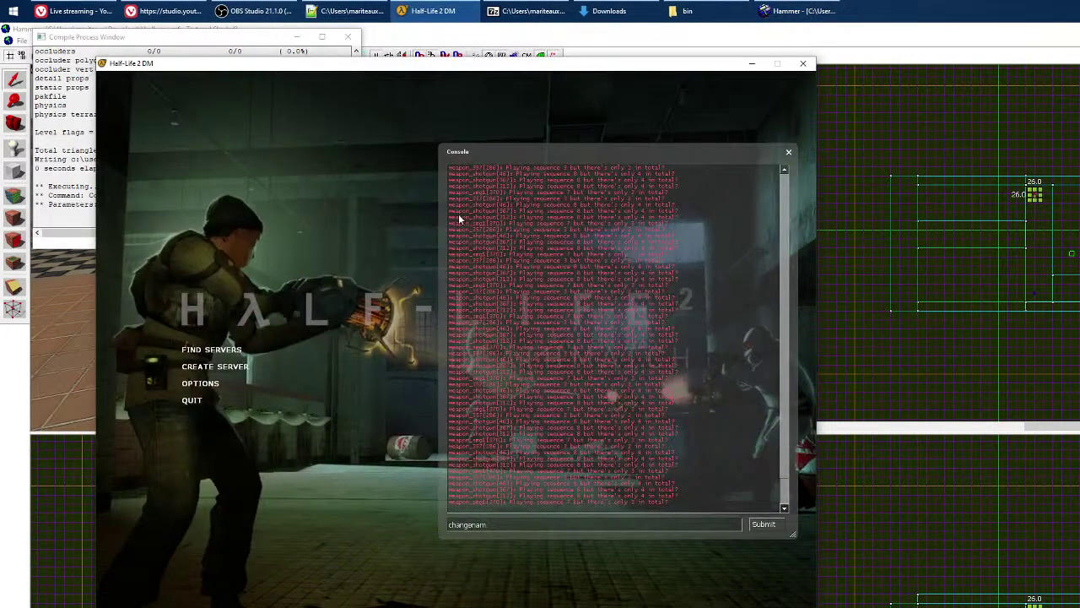
{"action": "key", "text": "BackSpace"}
{"action": "key", "text": "BackSpace"}
{"action": "key", "text": "BackSpace"}
{"action": "key", "text": "BackSpace"}
{"action": "key", "text": "BackSpace"}
{"action": "key", "text": "BackSpace"}
{"action": "key", "text": "BackSpace"}
{"action": "key", "text": "BackSpace"}
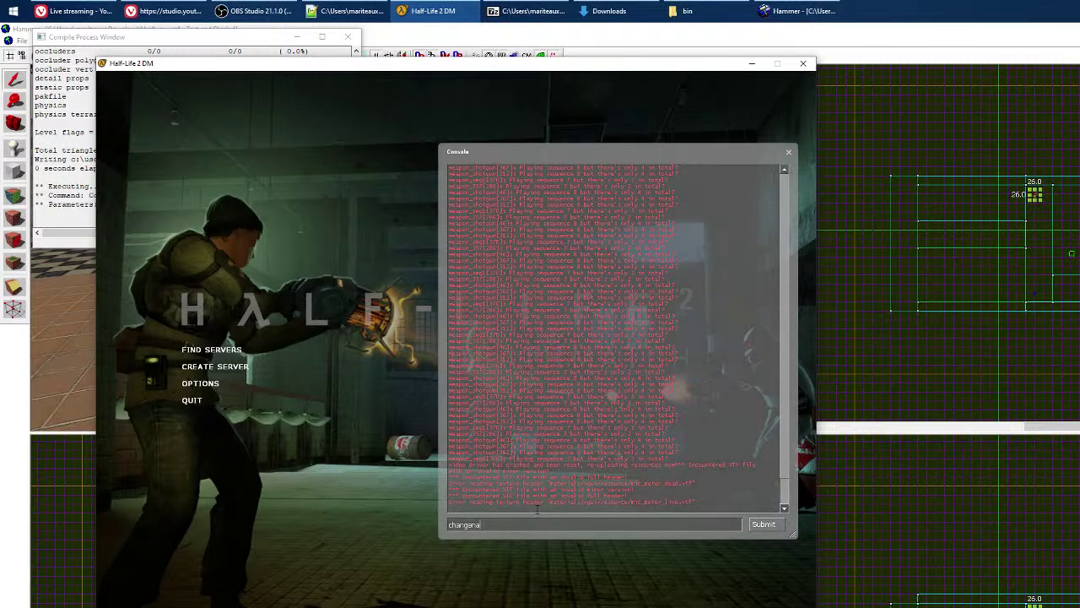
{"action": "key", "text": "BackSpace"}
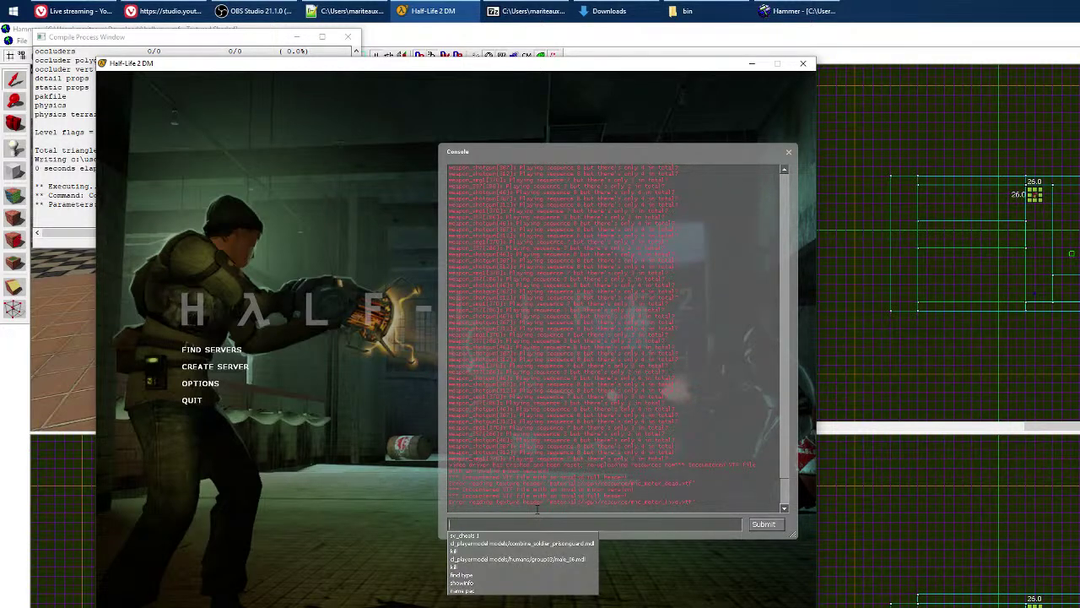
{"action": "type", "text": "map "}
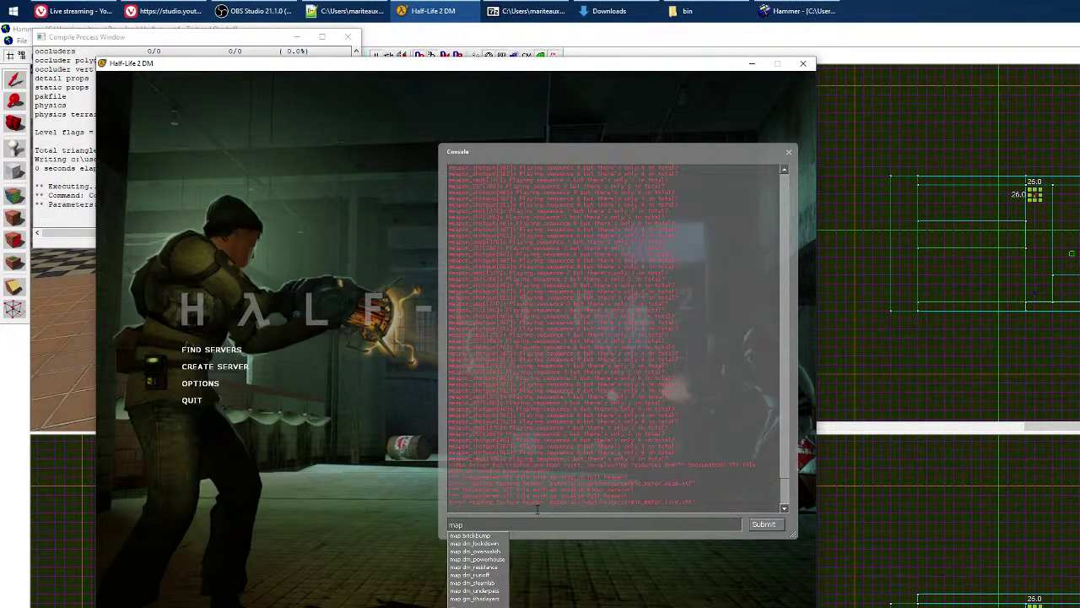
{"action": "type", "text": "hallway"}
{"action": "key", "text": "Return"}
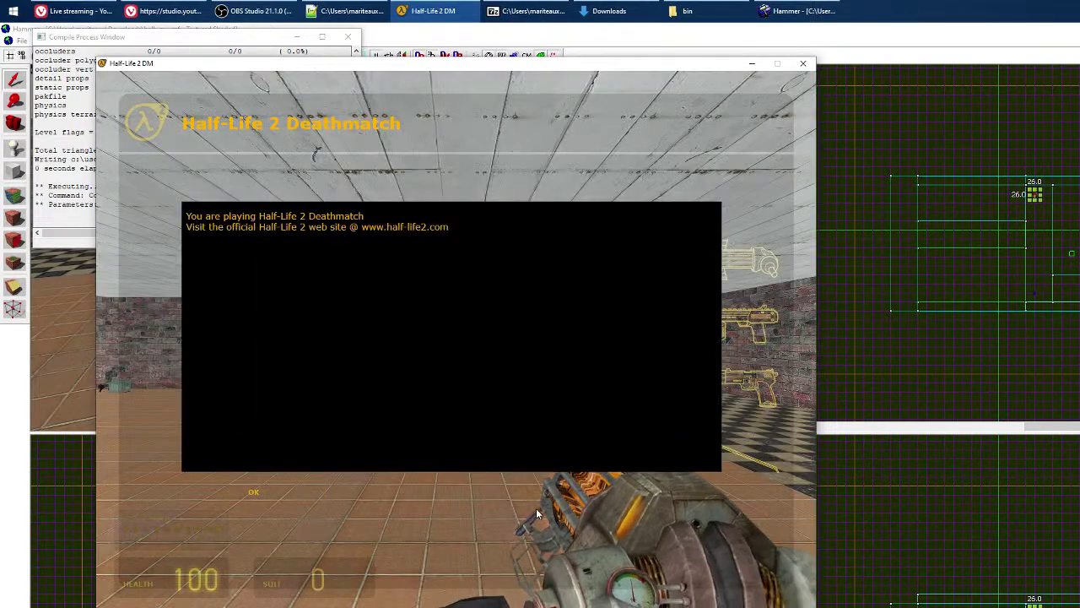
{"action": "key", "text": "Escape"}
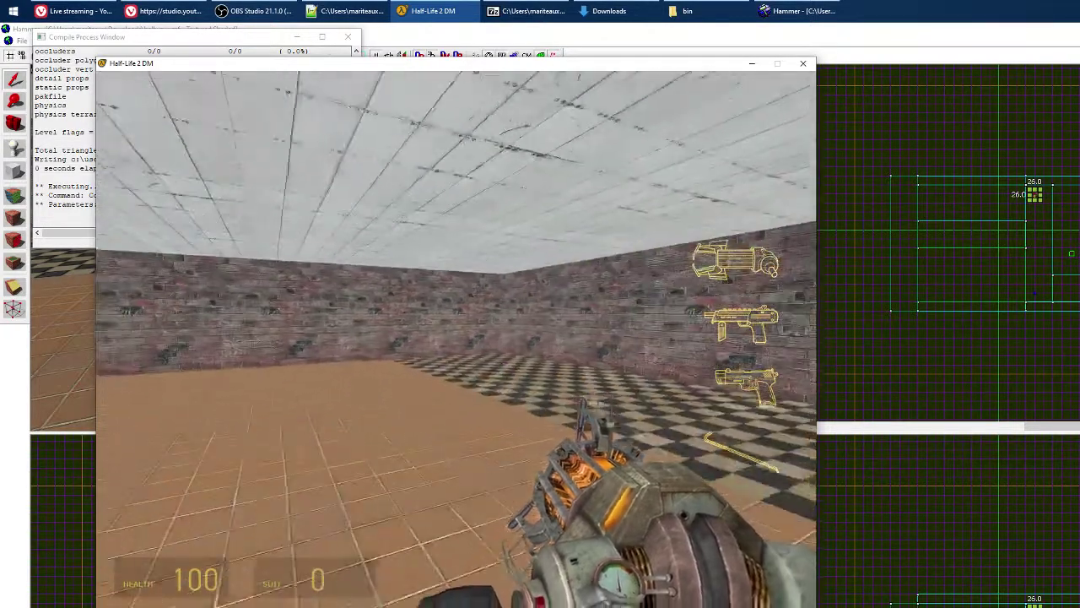
Walk up to the citizen in the corner, circle it and swing the crowbar.
{"action": "key", "text": "shift+w"}
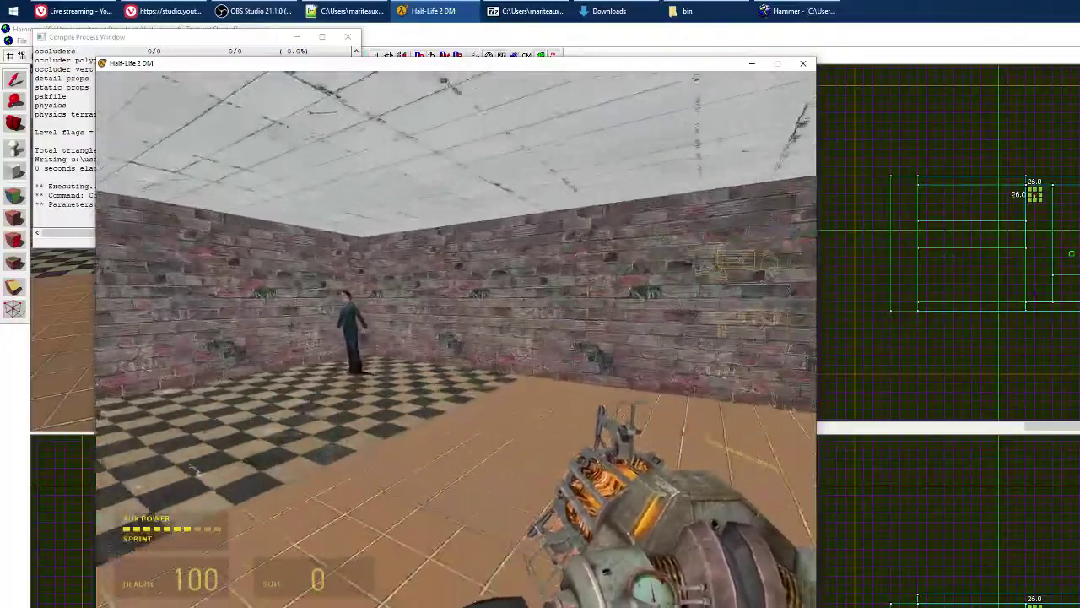
{"action": "key", "text": "q"}
{"action": "key", "text": "w"}
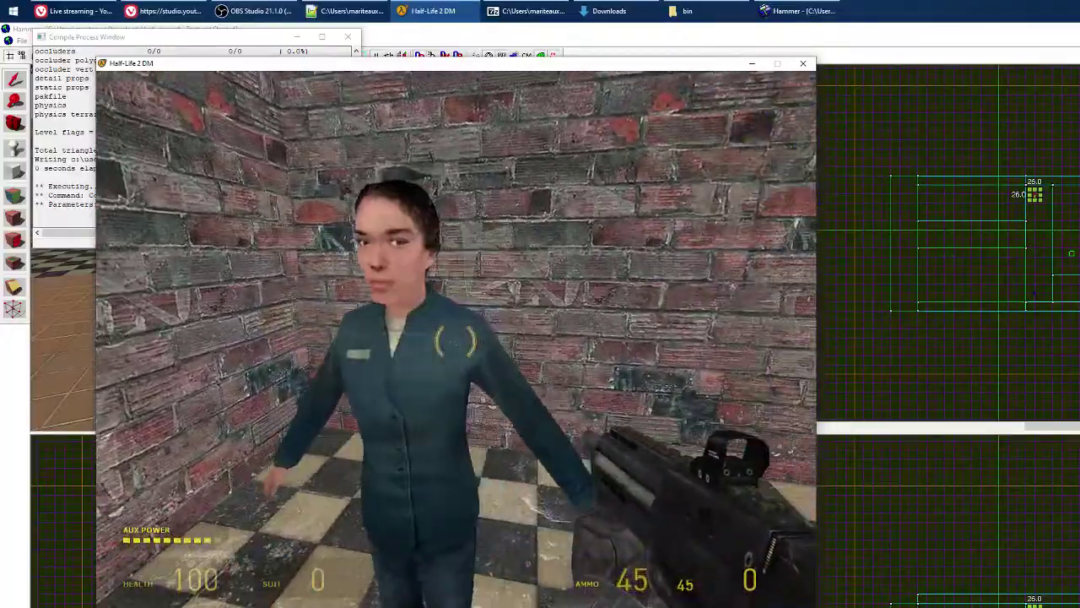
{"action": "key", "text": "1"}
{"action": "key", "text": "s"}
{"action": "key", "text": "w"}
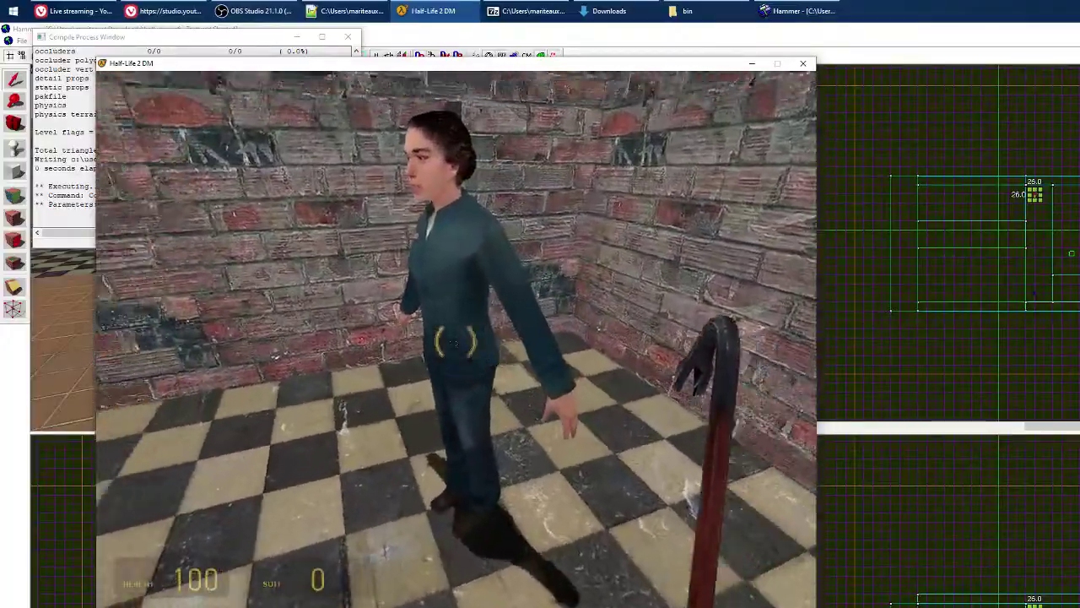
{"action": "key", "text": "s"}
{"action": "key", "text": "a"}
{"action": "key", "text": "a"}
{"action": "key", "text": "w"}
{"action": "left_click", "coordinate": [456, 341]}
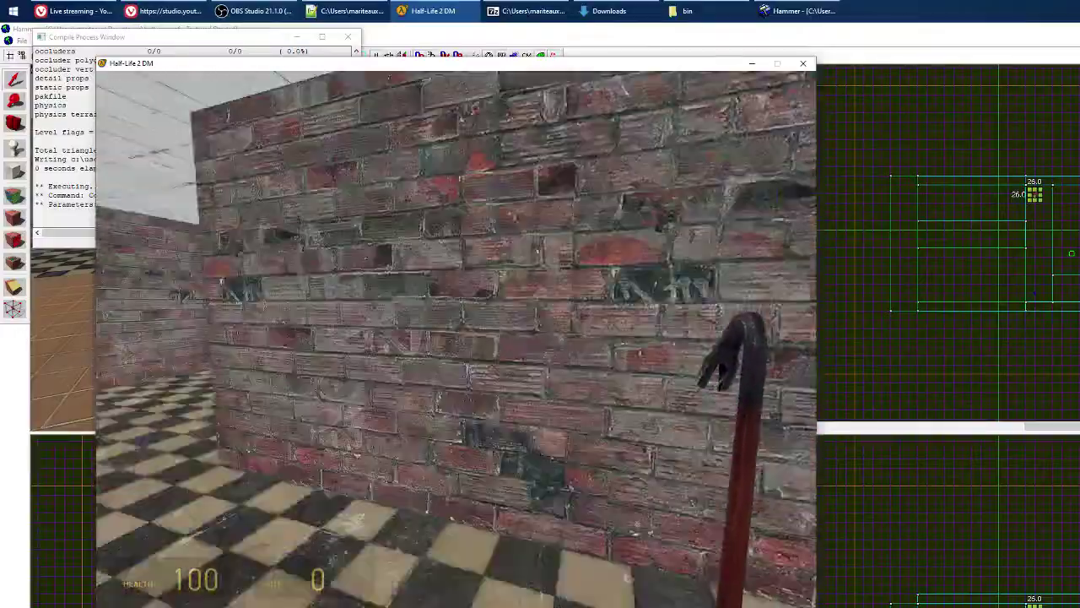
Explore the map's tiled room and long checkered corridor with the SMG, and fire its grenades at the corridor floor.
{"action": "key", "text": "shift+w"}
{"action": "key", "text": "shift+w"}
{"action": "key", "text": "q"}
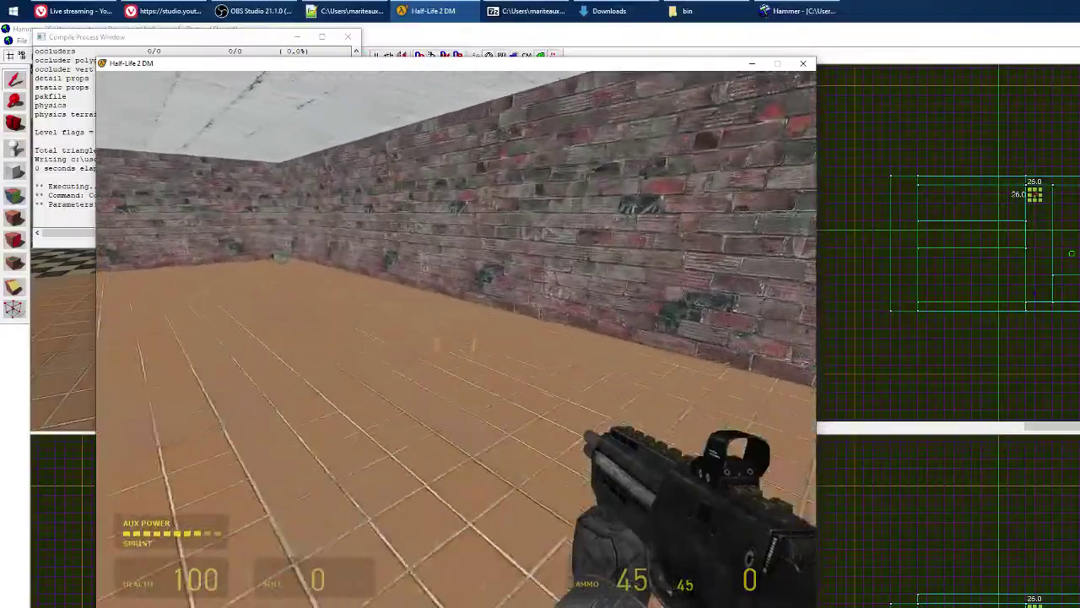
{"action": "key", "text": "w"}
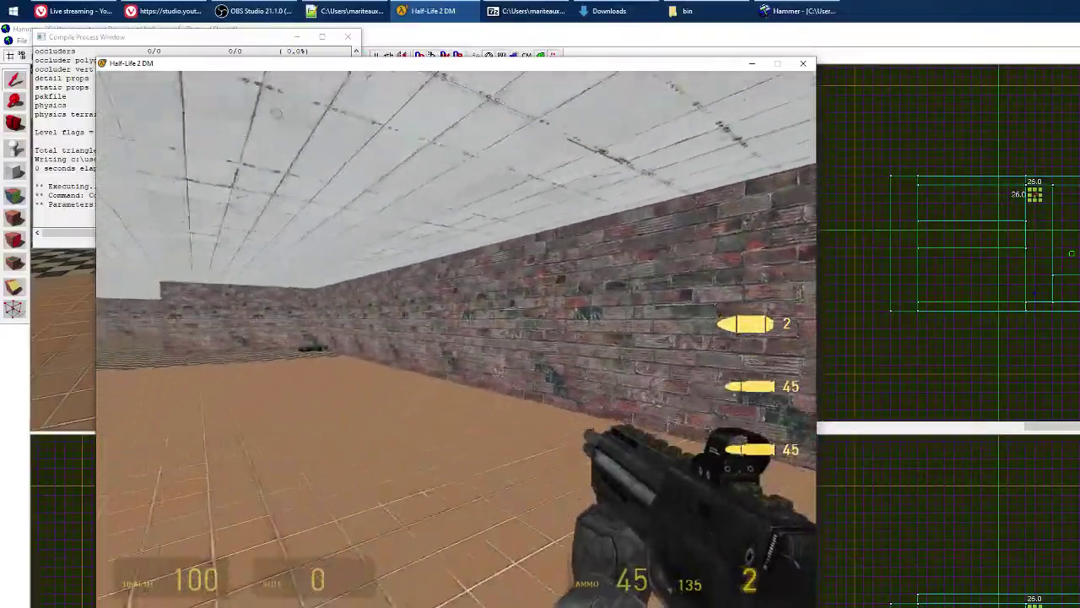
{"action": "key", "text": "w"}
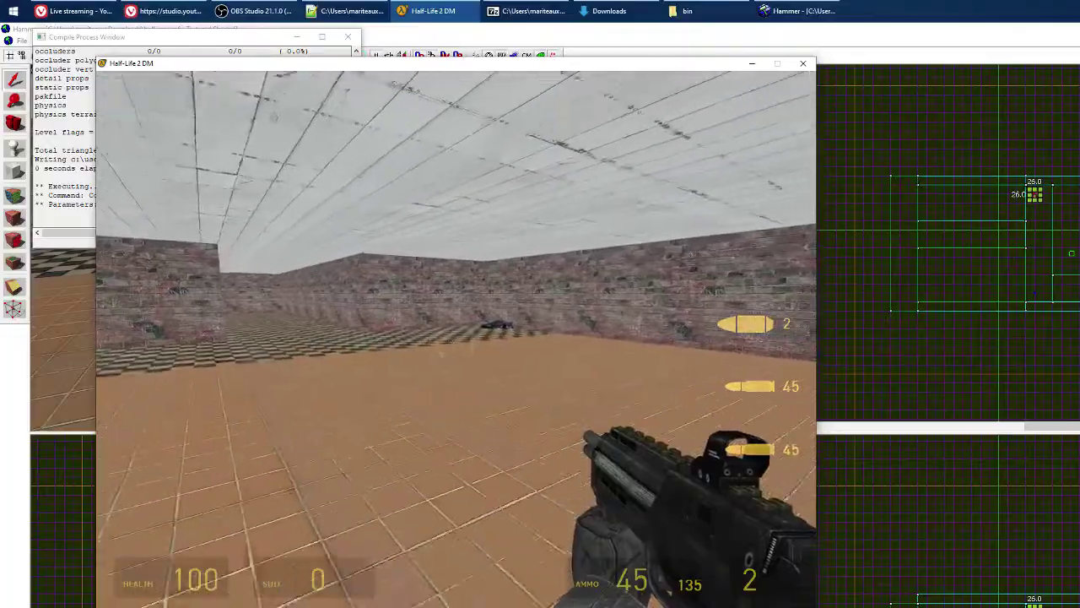
{"action": "key", "text": "w"}
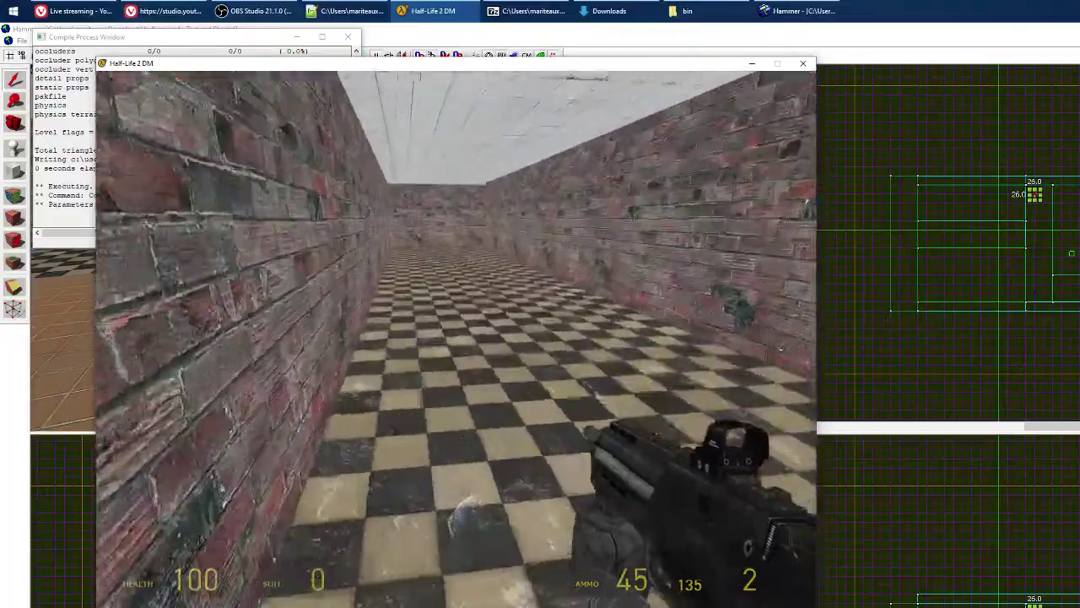
{"action": "right_click", "coordinate": [456, 341]}
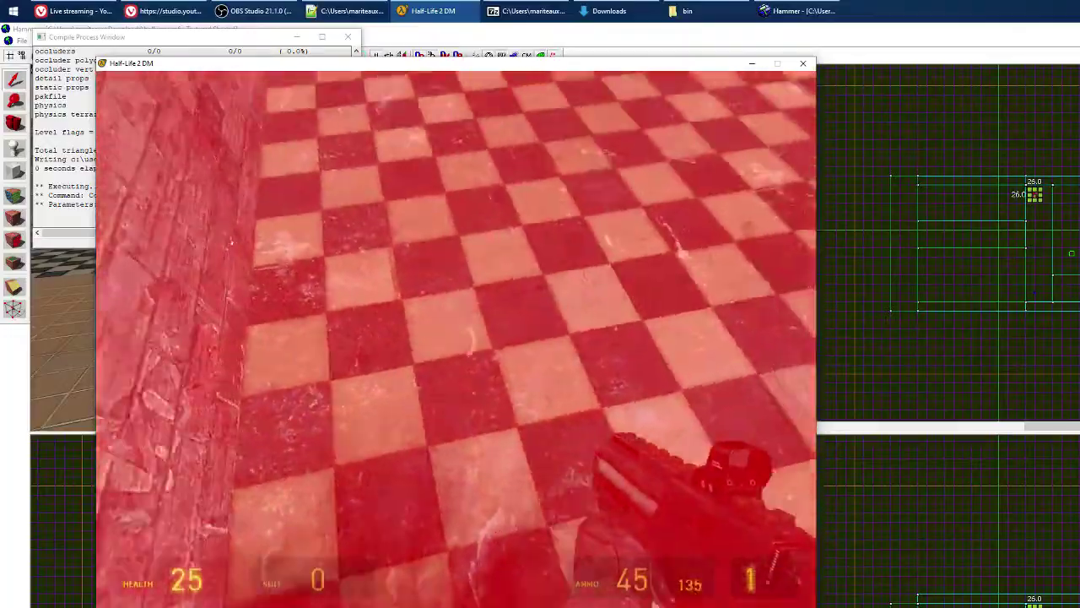
{"action": "right_click", "coordinate": [456, 342]}
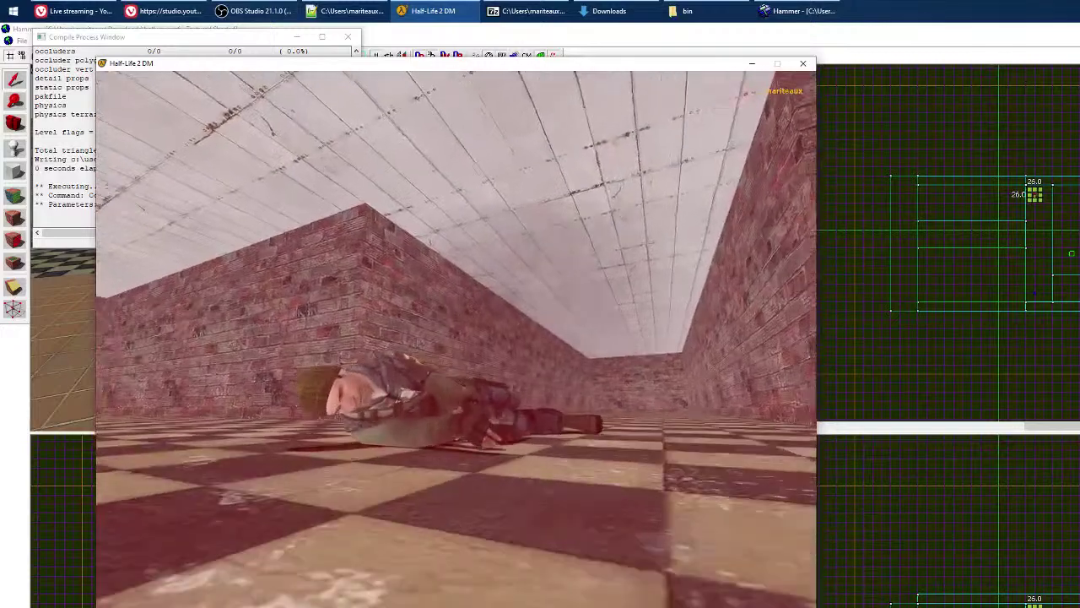
Return to Hammer, close the compile window and open proto_school.vmf from the Downloads folder.
{"action": "key", "text": "grave"}
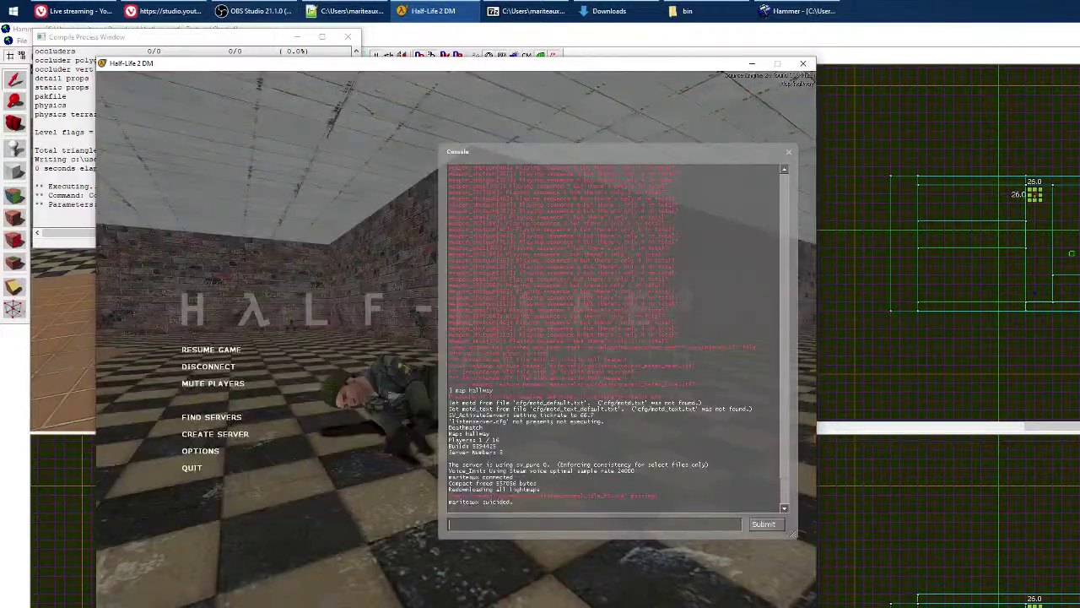
{"action": "key", "text": "alt+Tab"}
{"action": "left_click", "coordinate": [348, 36]}
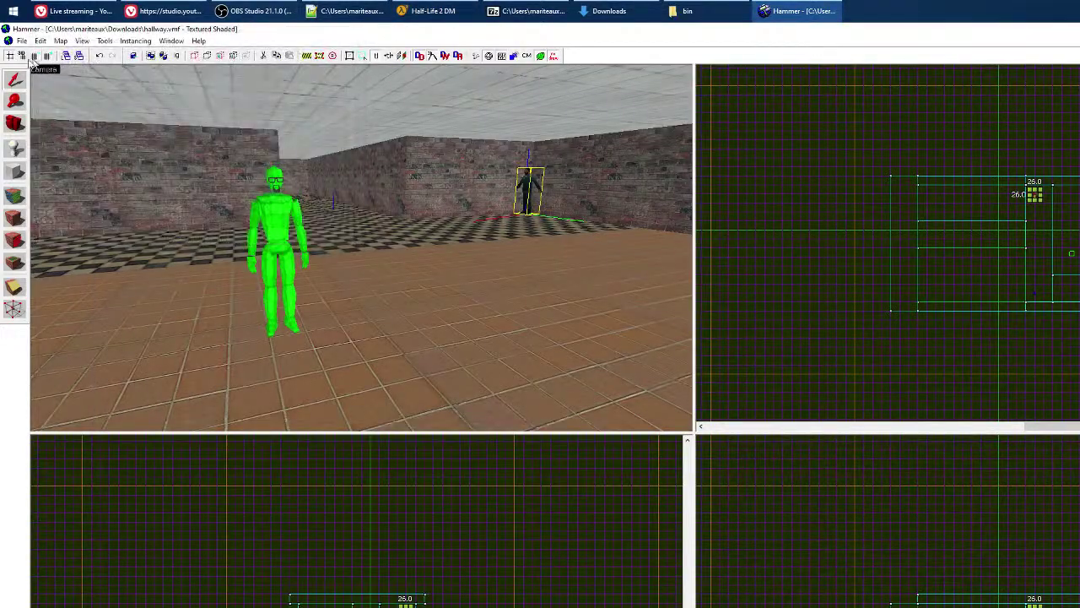
{"action": "left_click", "coordinate": [22, 41]}
{"action": "left_click", "coordinate": [46, 79]}
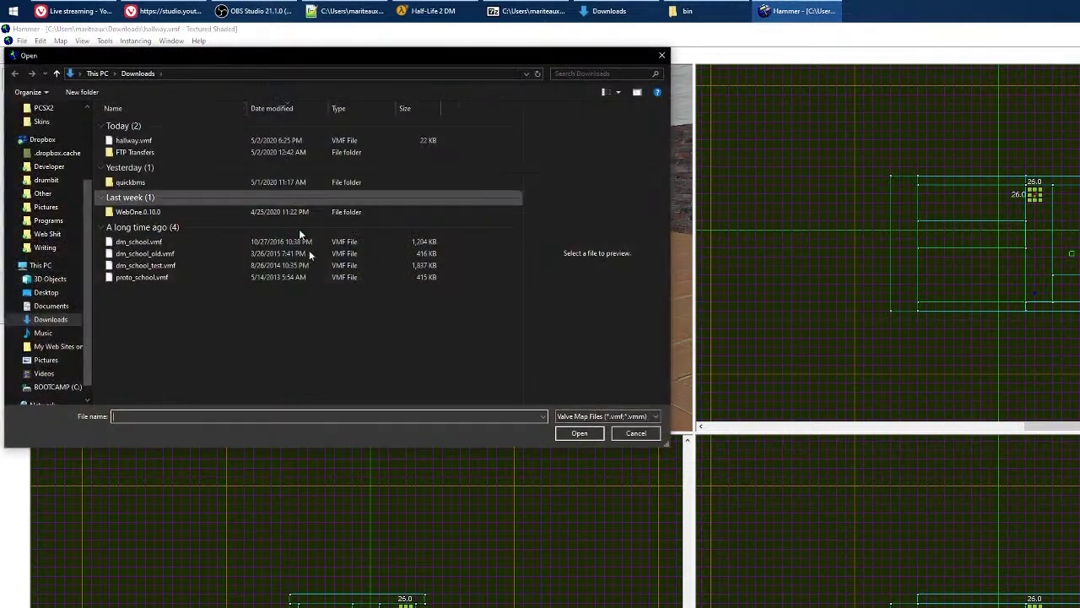
{"action": "double_click", "coordinate": [165, 278]}
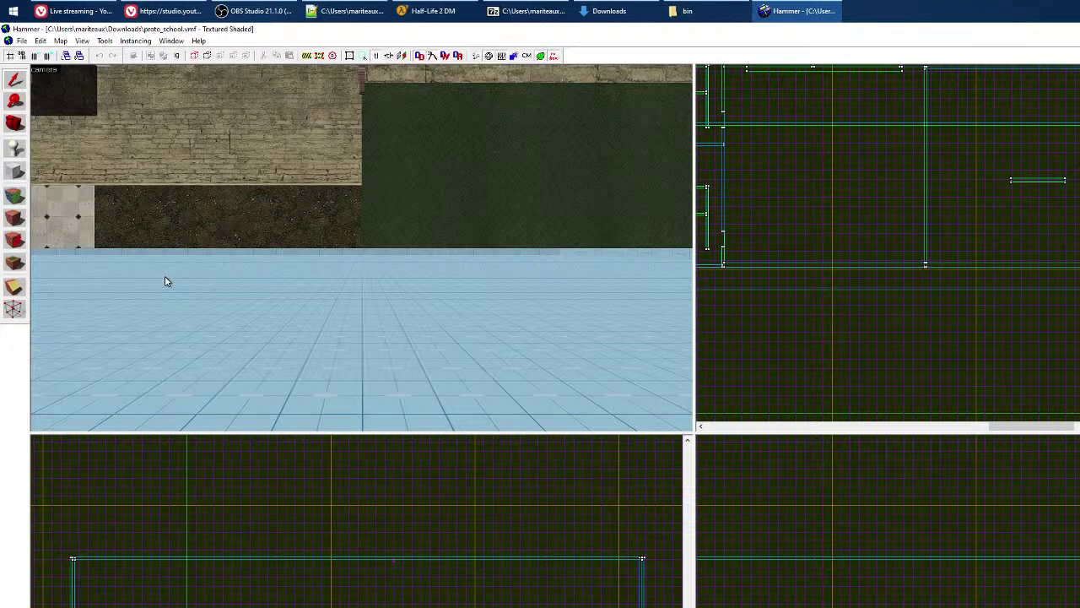
Compile the proto_school map with normal BSP, VIS and RAD without running the game, and switch to the YouTube Studio browser window.
{"action": "key", "text": "F9"}
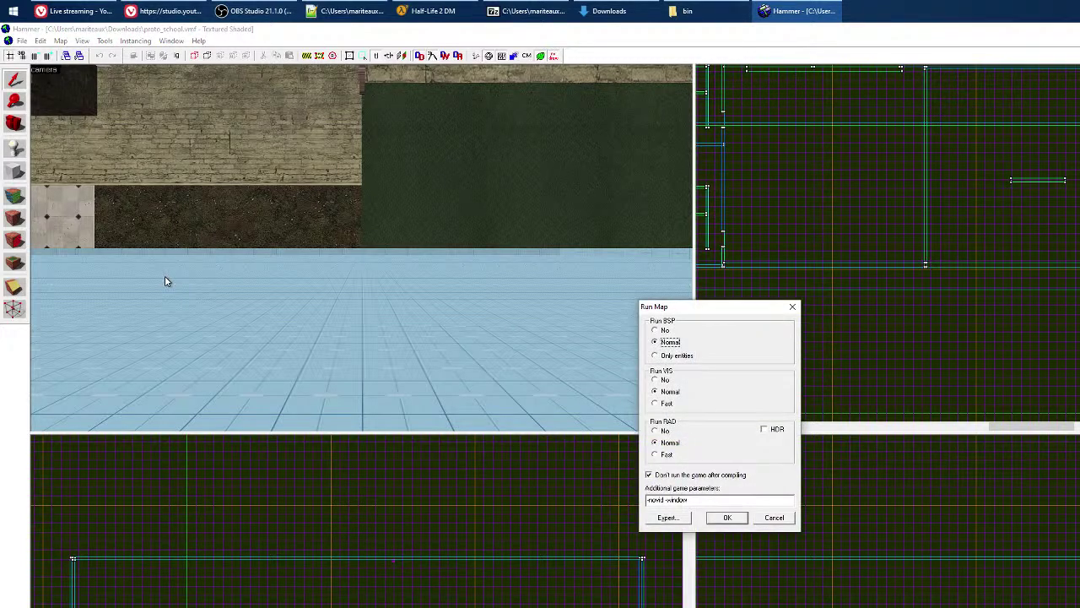
{"action": "left_click", "coordinate": [725, 517]}
{"action": "mouse_move", "coordinate": [433, 5]}
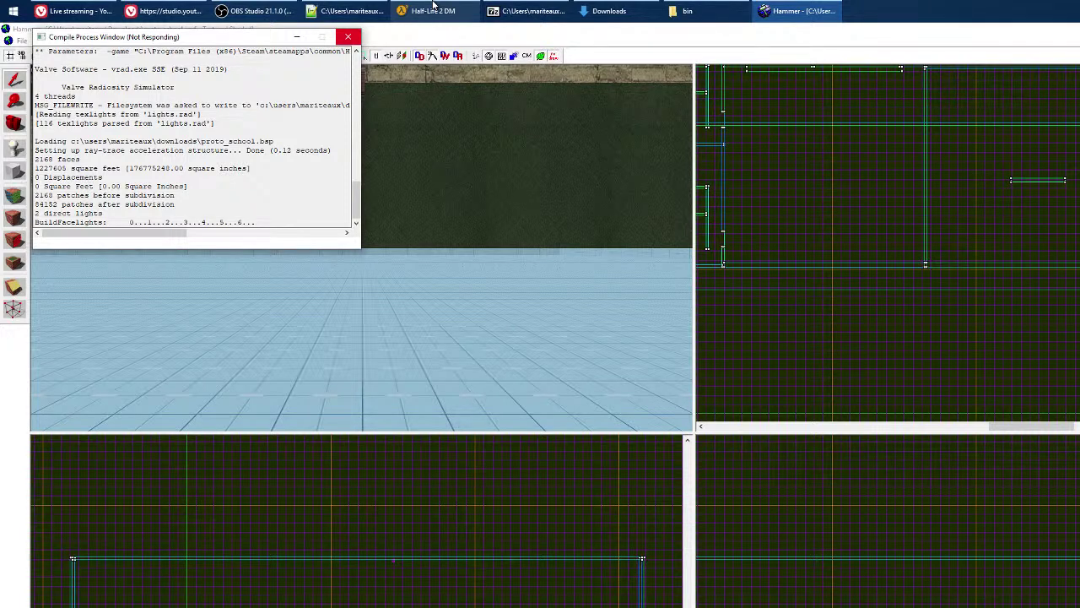
{"action": "left_click", "coordinate": [166, 10]}
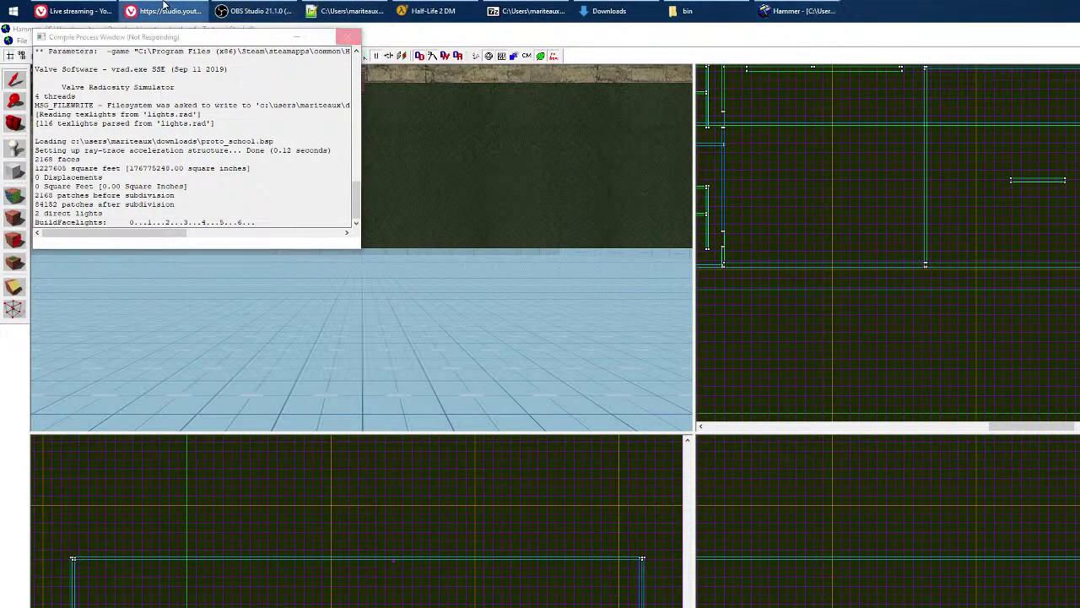